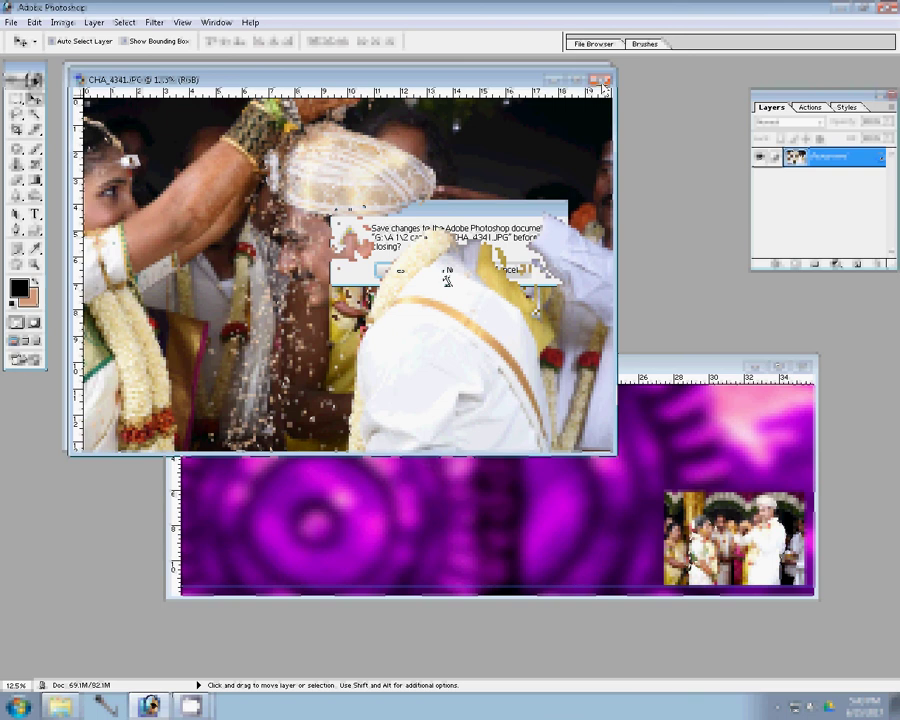
Close the CHA_4341 photo without saving its changes.
{"action": "left_click", "coordinate": [449, 271]}
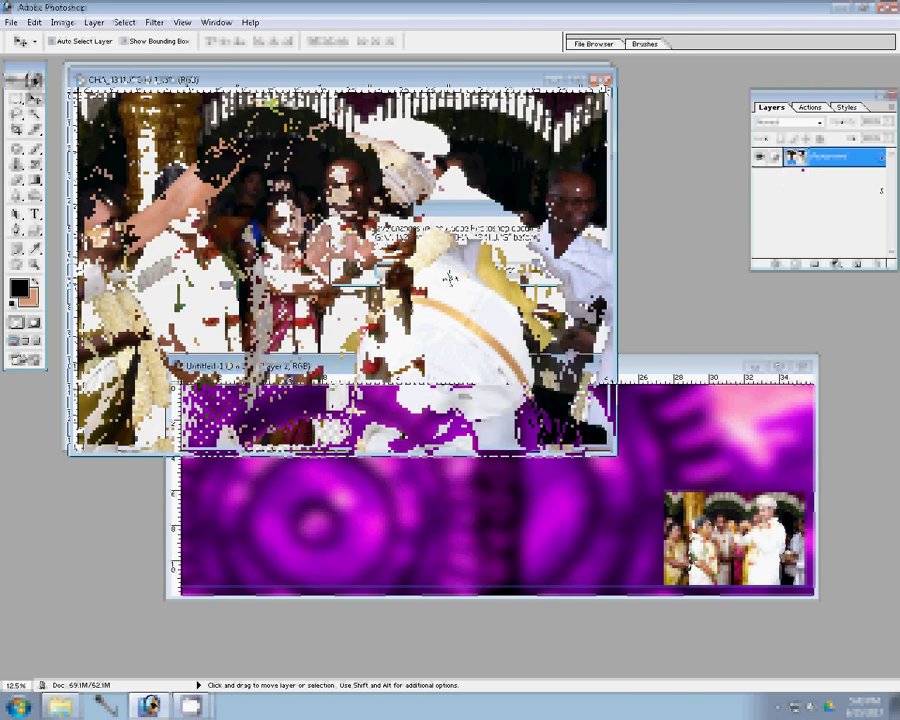
{"action": "key", "text": "alt+i"}
{"action": "key", "text": "i"}
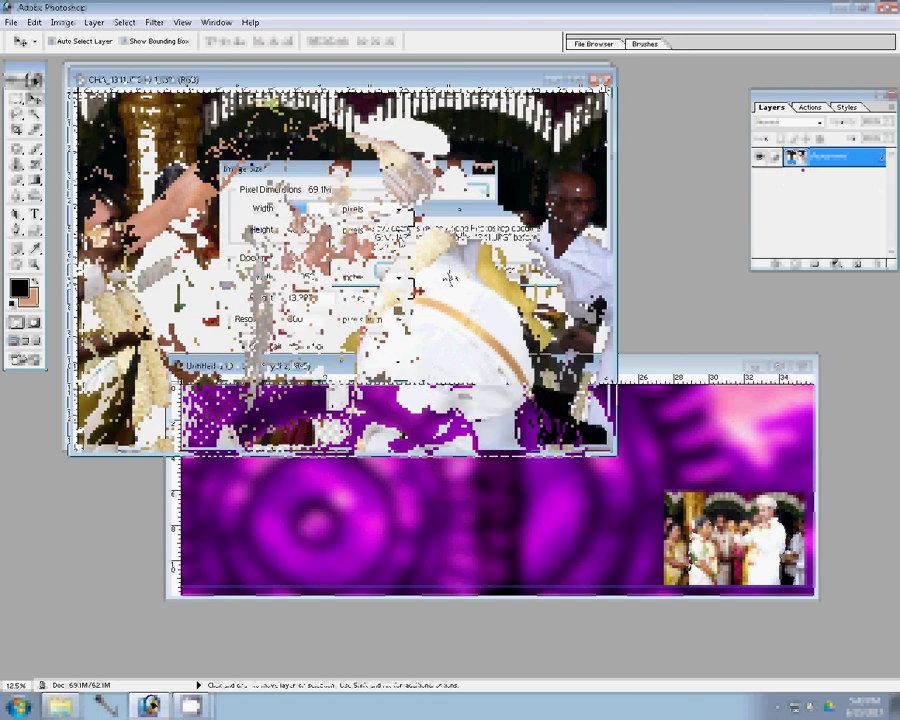
{"action": "left_click", "coordinate": [461, 211]}
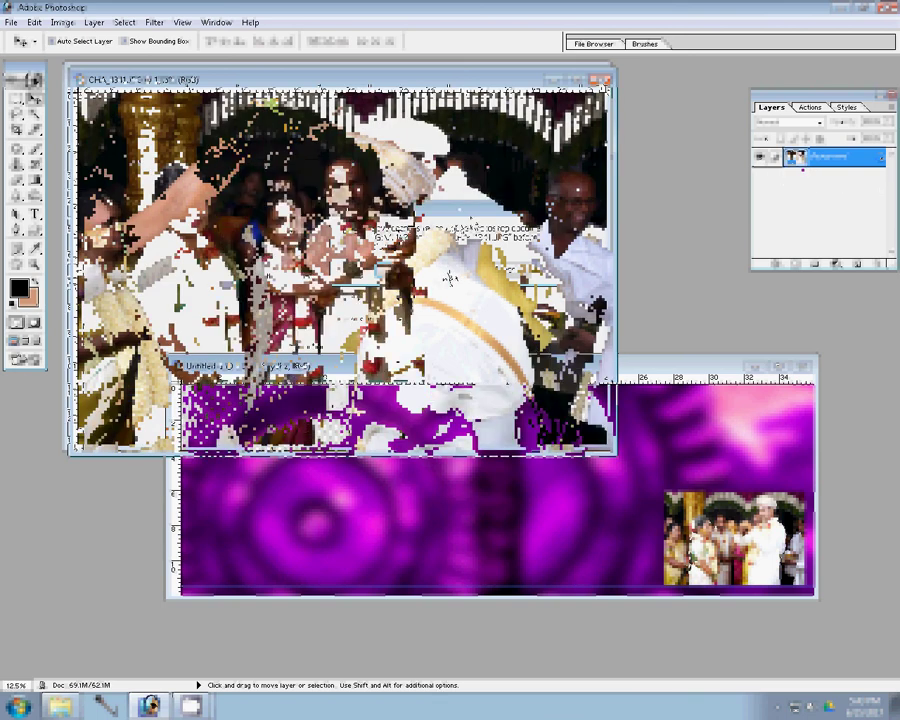
Resize the CHA_4360 photo to about 8 inches wide and bring up the list of actions.
{"action": "left_click", "coordinate": [60, 24]}
{"action": "left_click", "coordinate": [87, 139]}
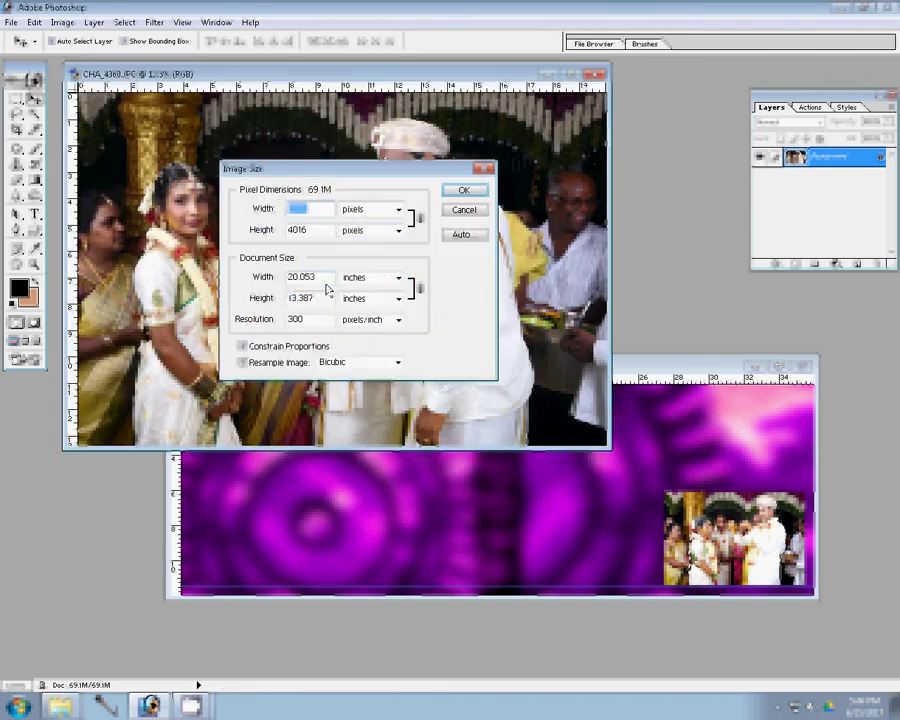
{"action": "left_click", "coordinate": [445, 192]}
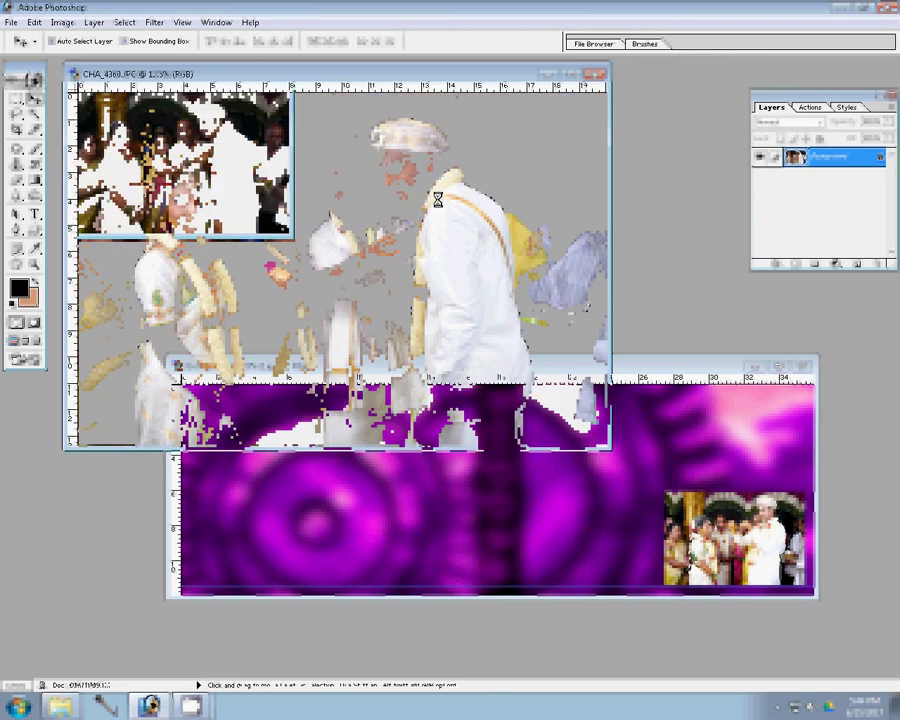
{"action": "left_click", "coordinate": [812, 108]}
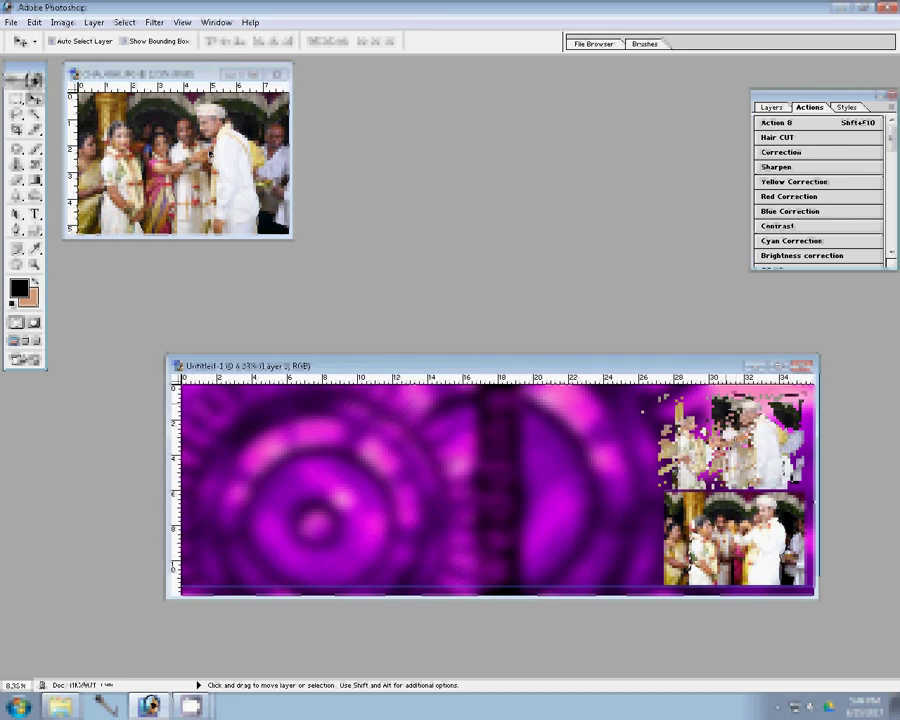
Close the CHA_4360 photo without saving its changes.
{"action": "left_click", "coordinate": [210, 178]}
{"action": "key", "text": "ctrl+w"}
{"action": "left_click", "coordinate": [455, 271]}
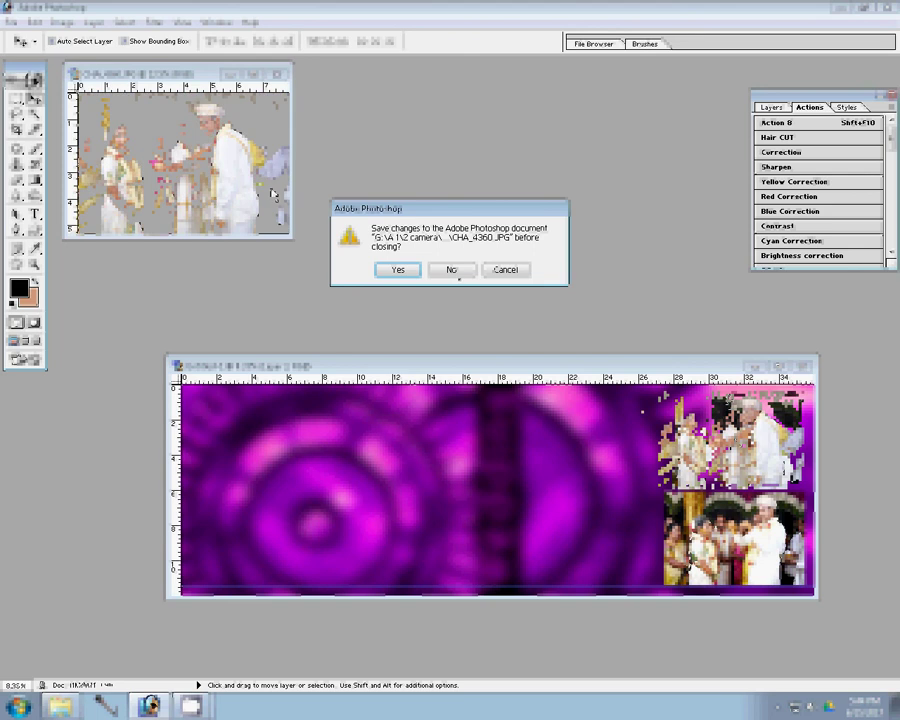
{"action": "key", "text": "n"}
Switch to the photo folder in File Explorer and move the seven selected photos into the Delete folder.
{"action": "key", "text": "ctrl+o"}
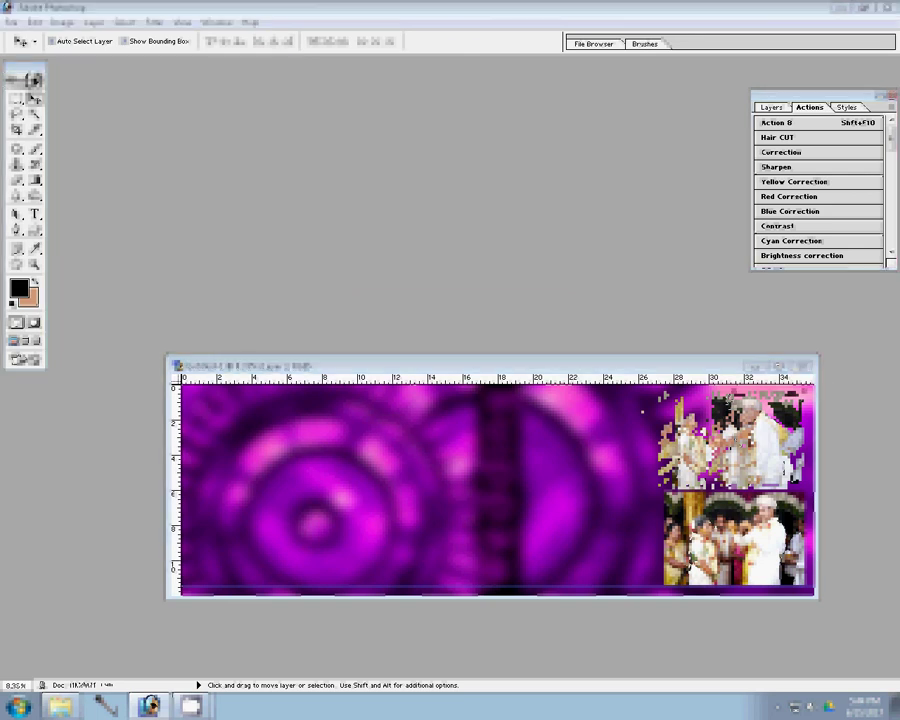
{"action": "key", "text": "alt+Tab"}
{"action": "left_click_drag", "start_coordinate": [410, 186], "coordinate": [345, 196]}
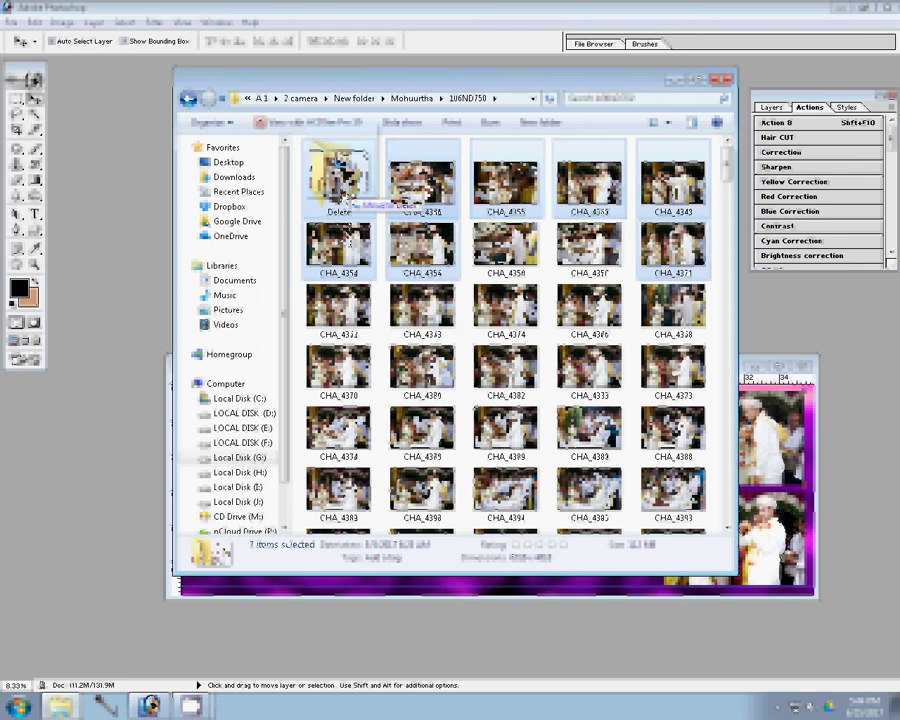
{"action": "left_click_drag", "start_coordinate": [343, 195], "coordinate": [343, 195]}
Open the CHA_4356 and CHA_4357 photos in Photoshop and rotate the CHA_4356 canvas 90° counter-clockwise.
{"action": "left_click", "coordinate": [505, 195], "text": "ctrl"}
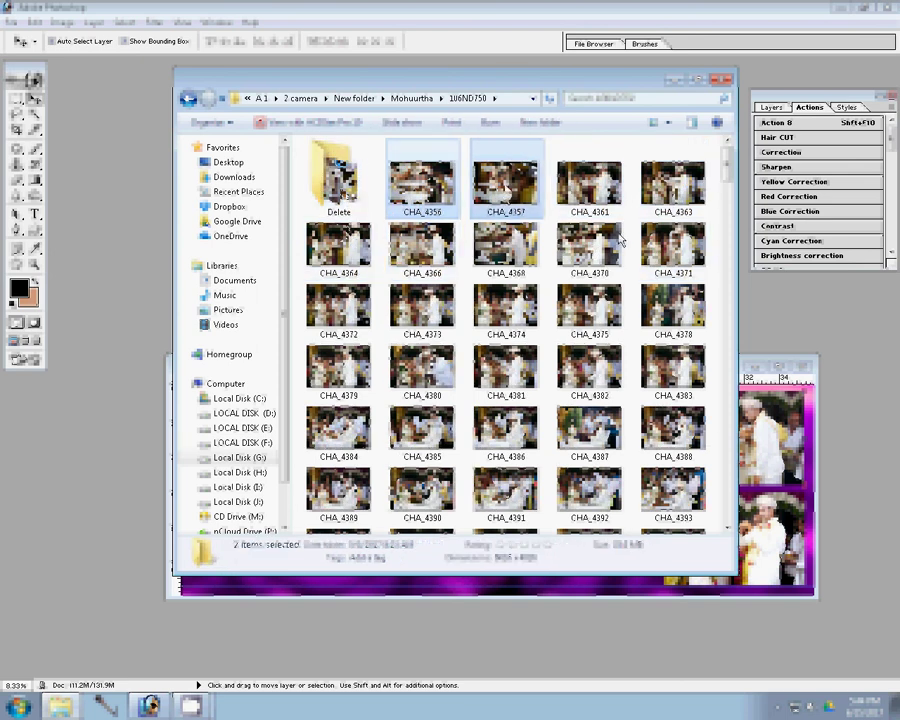
{"action": "left_click", "coordinate": [797, 310]}
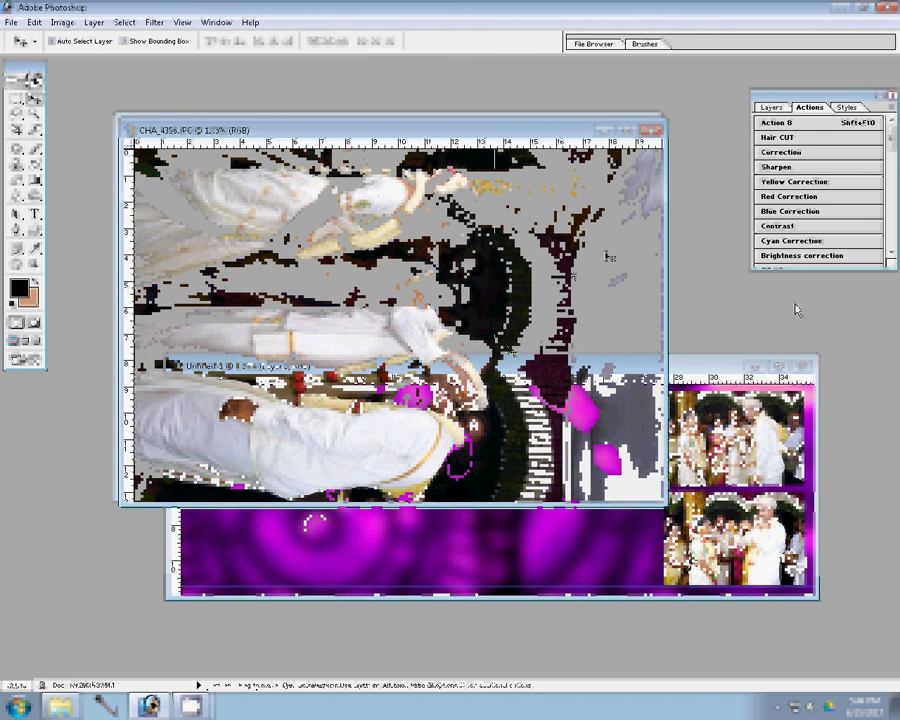
{"action": "left_click", "coordinate": [62, 22]}
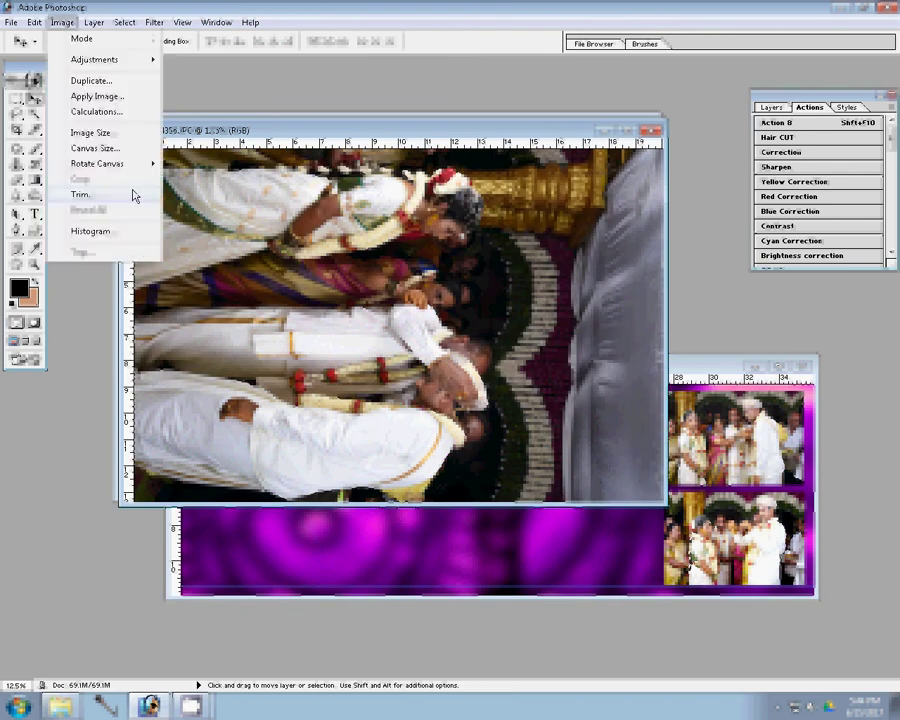
{"action": "left_click", "coordinate": [134, 195]}
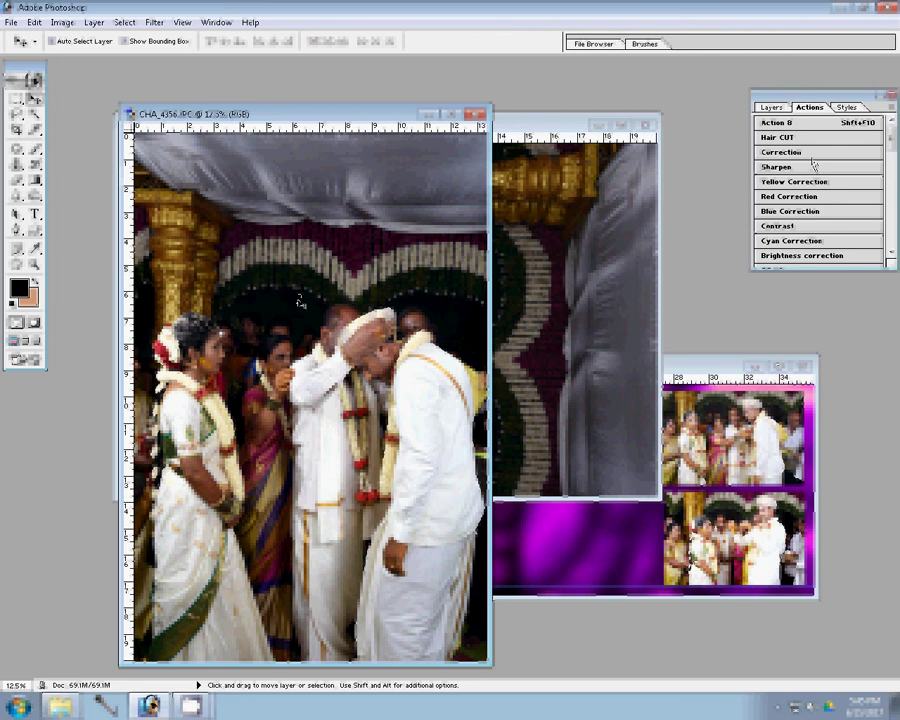
Copy the CHA_4356 photo into the Untitled-1 album page, scale it to about 69.6% and align it with the page's left edge.
{"action": "left_click_drag", "start_coordinate": [298, 300], "coordinate": [284, 444]}
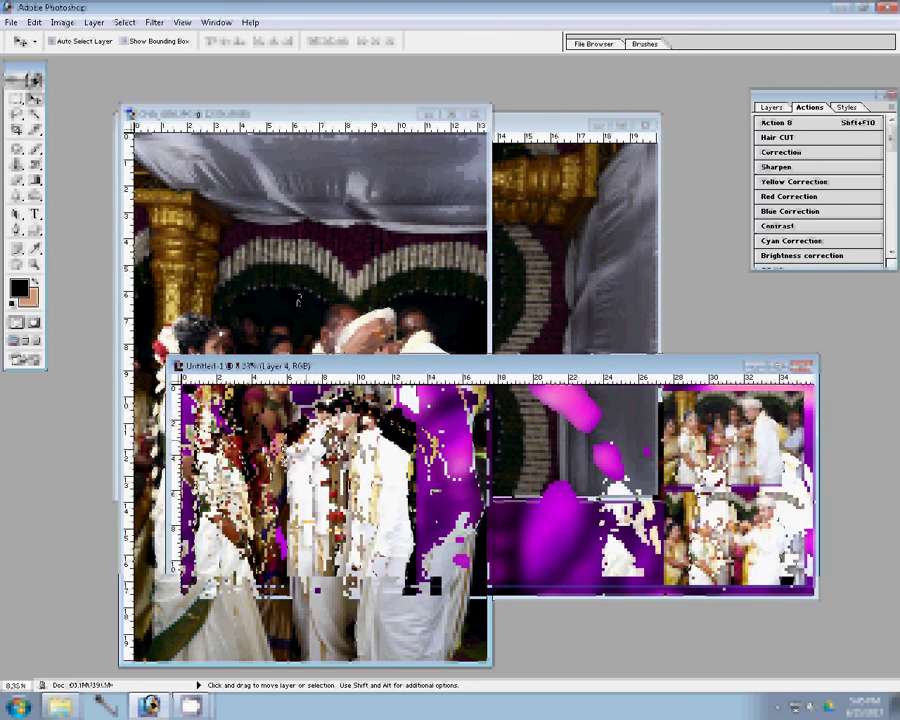
{"action": "key", "text": "ctrl+minus"}
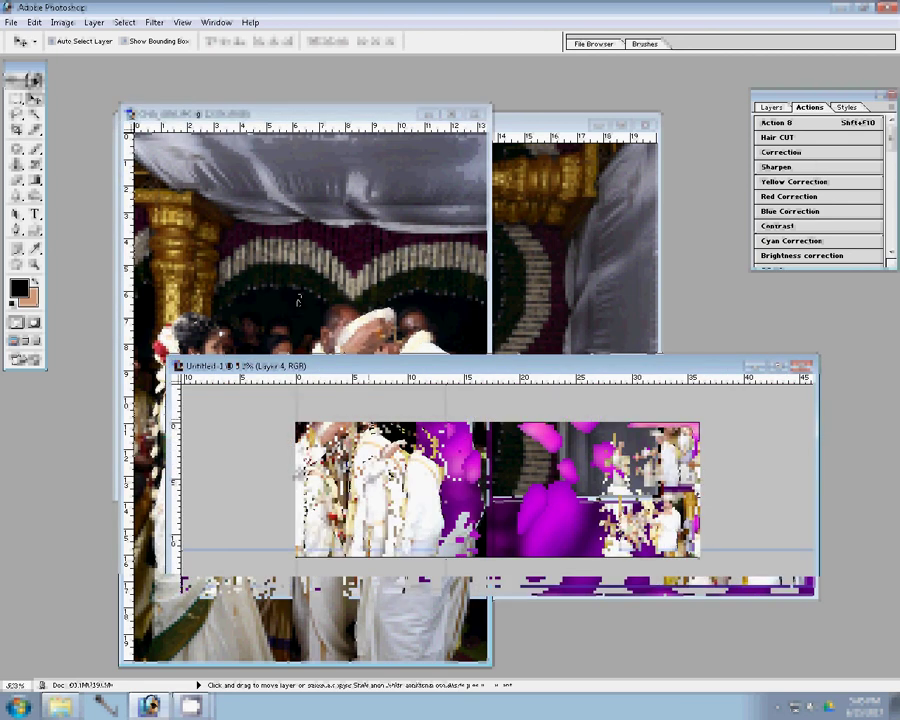
{"action": "key", "text": "ctrl+t"}
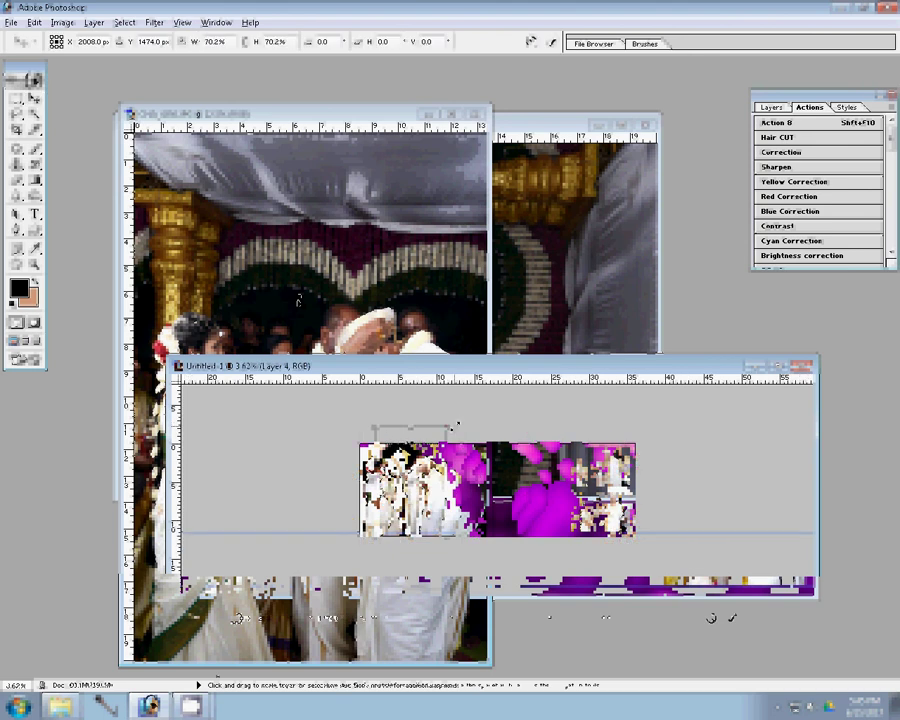
{"action": "left_click_drag", "start_coordinate": [412, 490], "coordinate": [396, 491]}
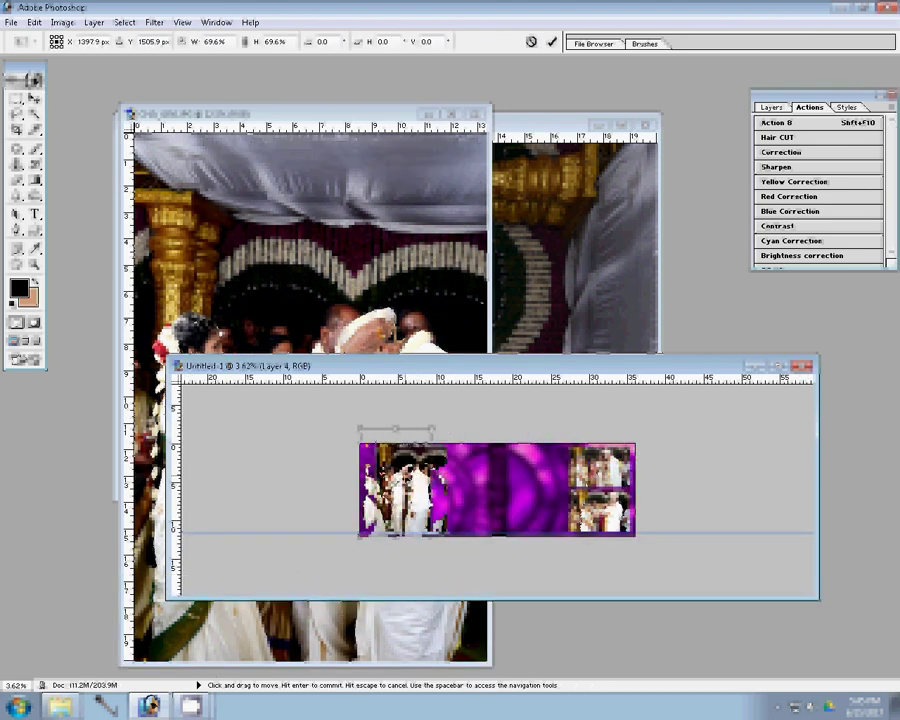
{"action": "left_click", "coordinate": [551, 41]}
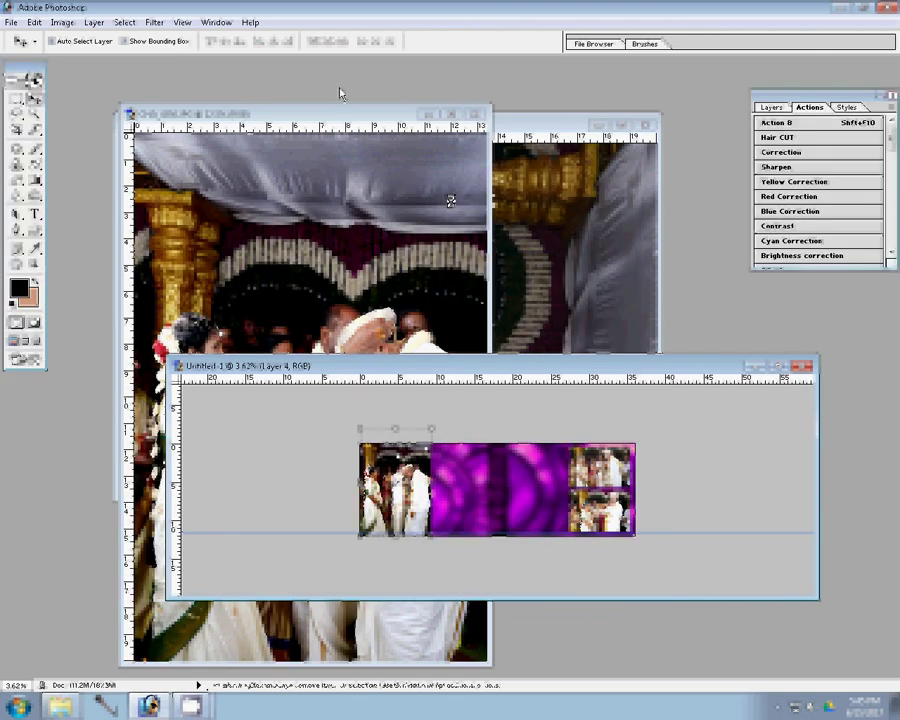
Close the CHA_4356 photo without saving its changes.
{"action": "left_click", "coordinate": [378, 180]}
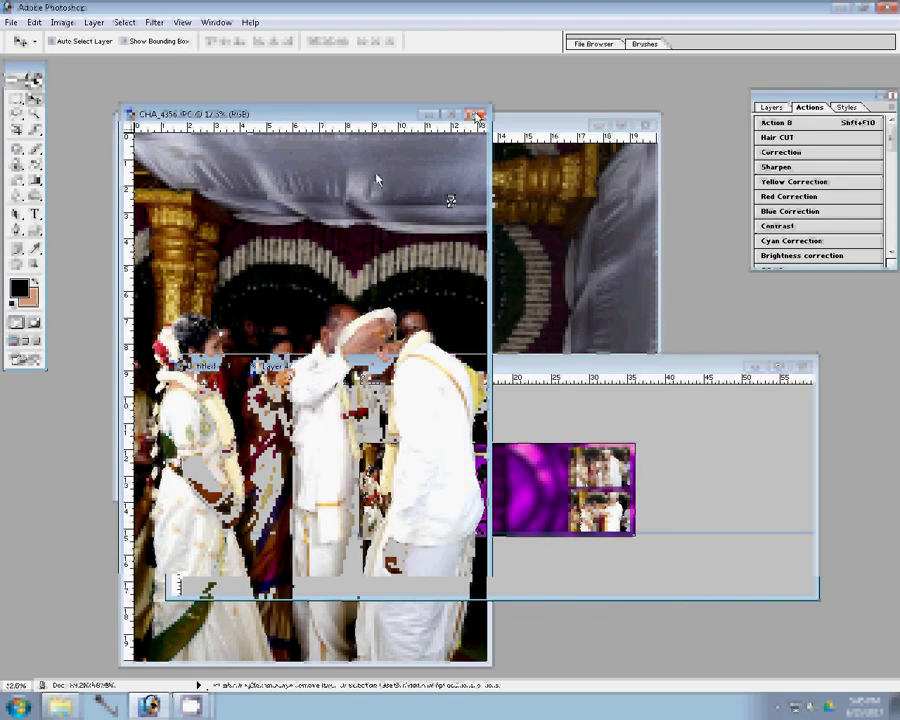
{"action": "left_click", "coordinate": [476, 116]}
{"action": "left_click", "coordinate": [436, 268]}
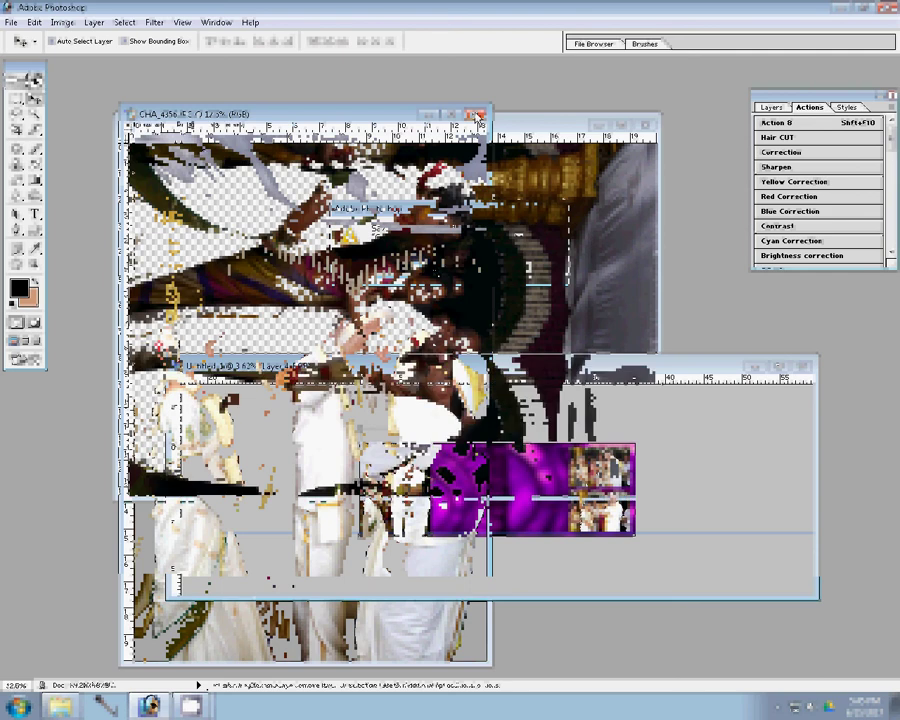
Rotate the CHA_4357 canvas 90° counter-clockwise.
{"action": "left_click", "coordinate": [62, 23]}
{"action": "mouse_move", "coordinate": [131, 170]}
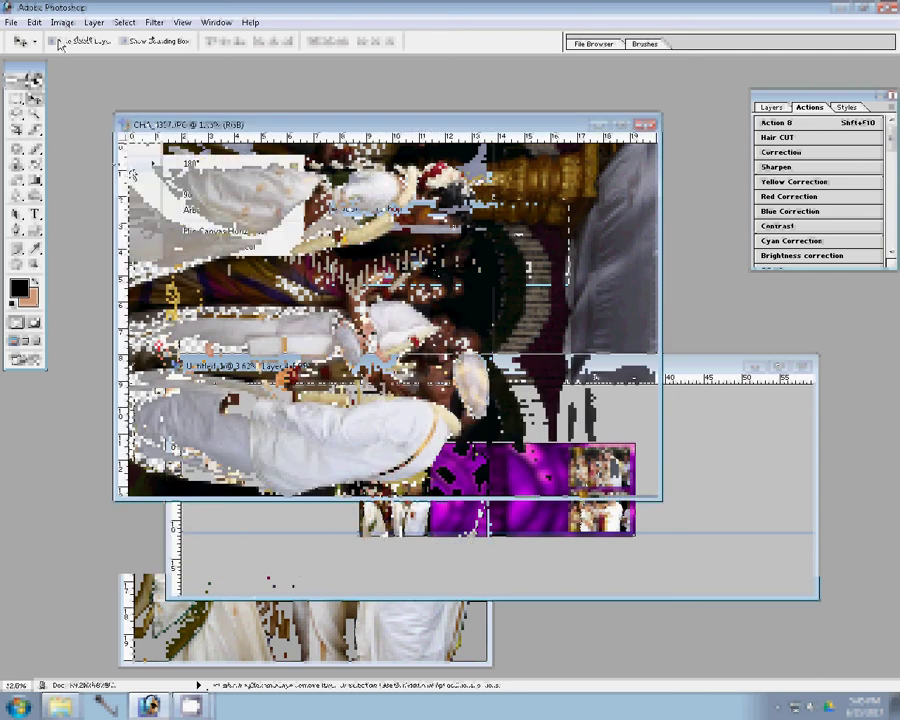
{"action": "left_click", "coordinate": [198, 194]}
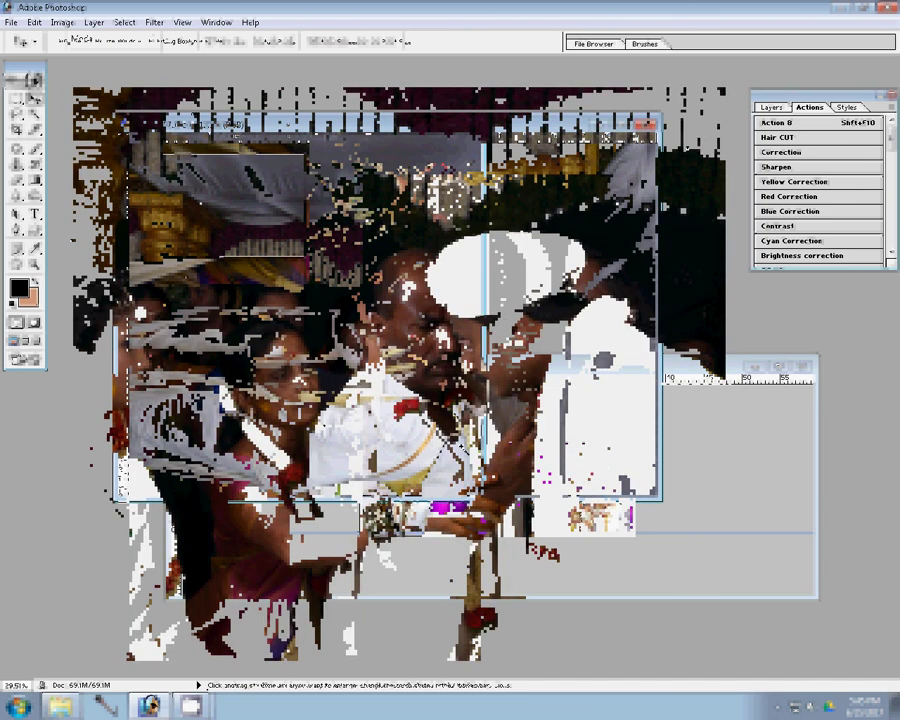
Close CHA_4357 without saving, and move the CHA_4356 and CHA_4357 files into the Delete folder in File Explorer.
{"action": "left_click", "coordinate": [725, 70]}
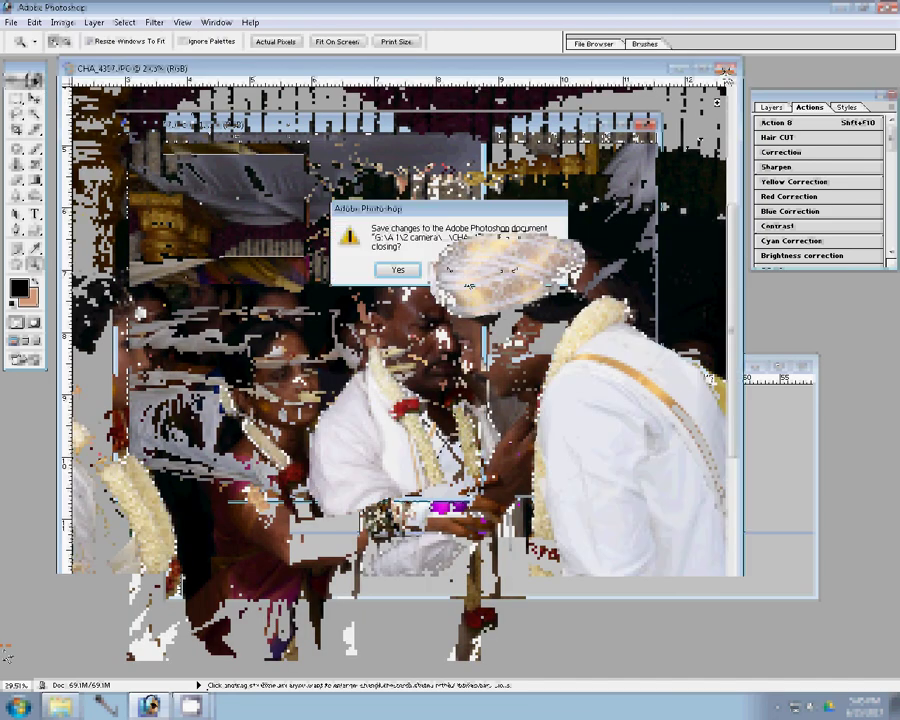
{"action": "key", "text": "n"}
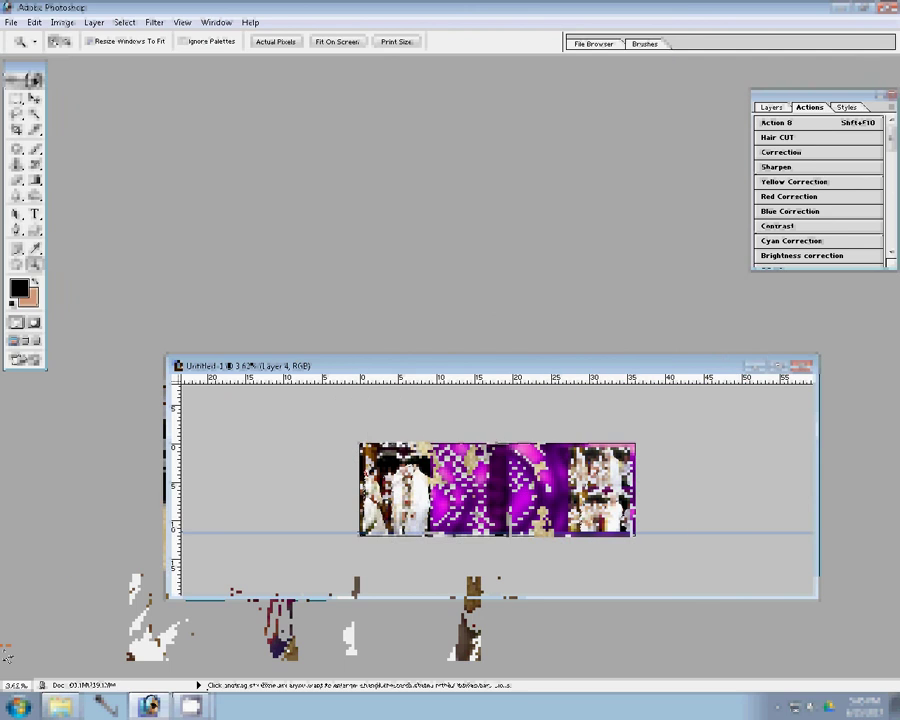
{"action": "key", "text": "alt+Tab"}
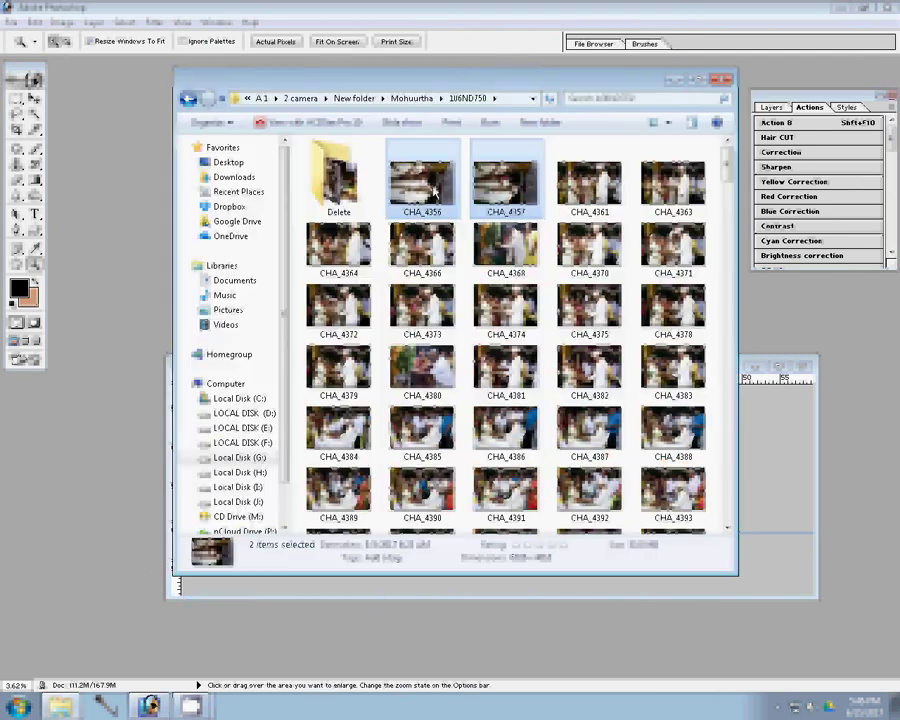
{"action": "left_click_drag", "start_coordinate": [436, 190], "coordinate": [333, 198]}
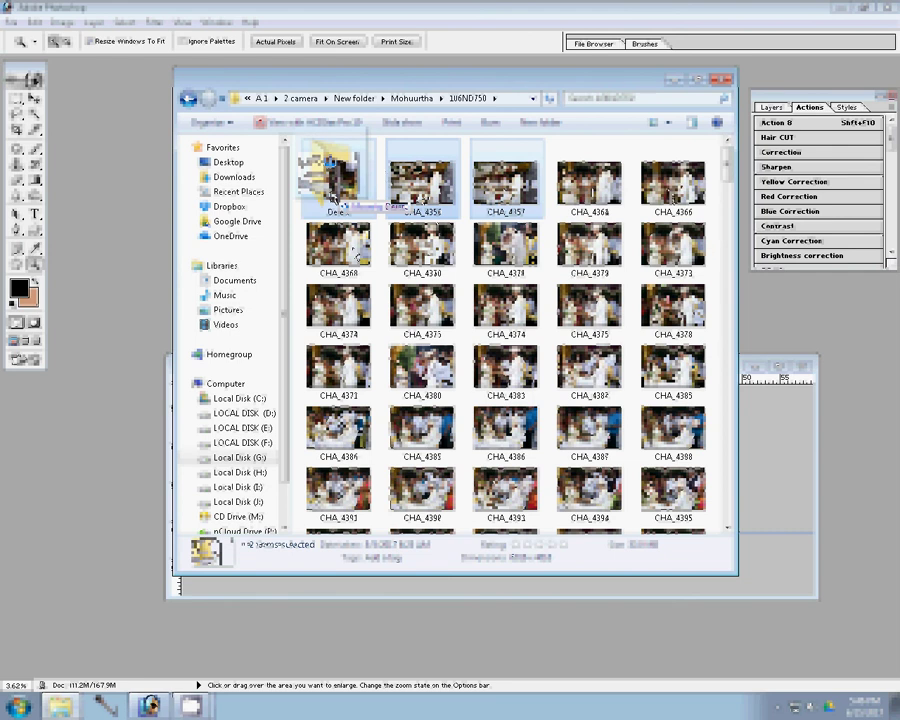
{"action": "left_click_drag", "start_coordinate": [336, 196], "coordinate": [336, 196]}
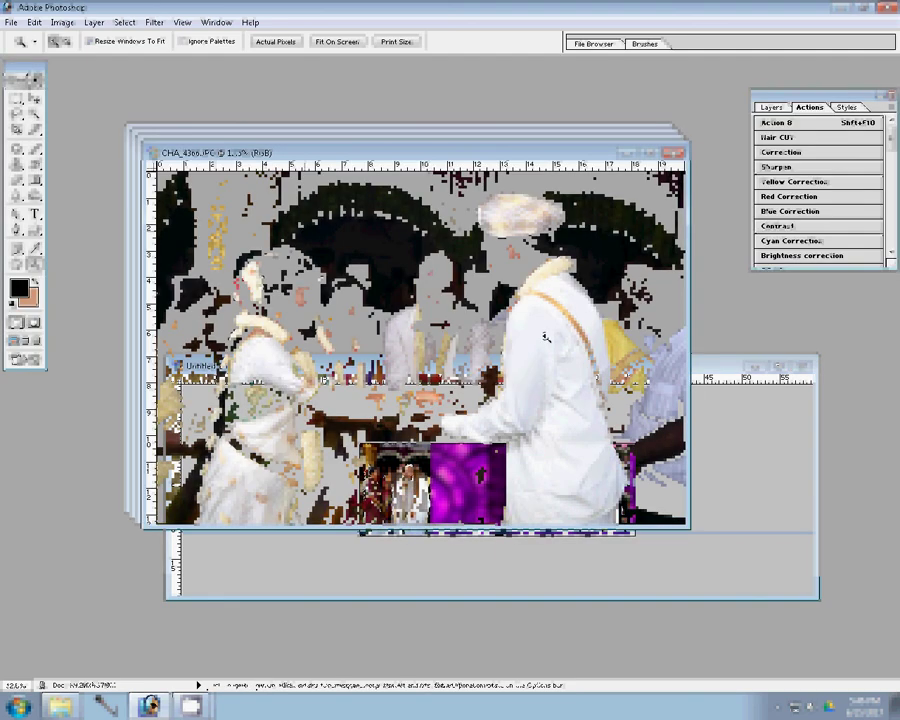
Resize the CHA_4366 photo to 8 inches wide with proportions constrained and fit it on screen.
{"action": "key", "text": "ctrl+alt+i"}
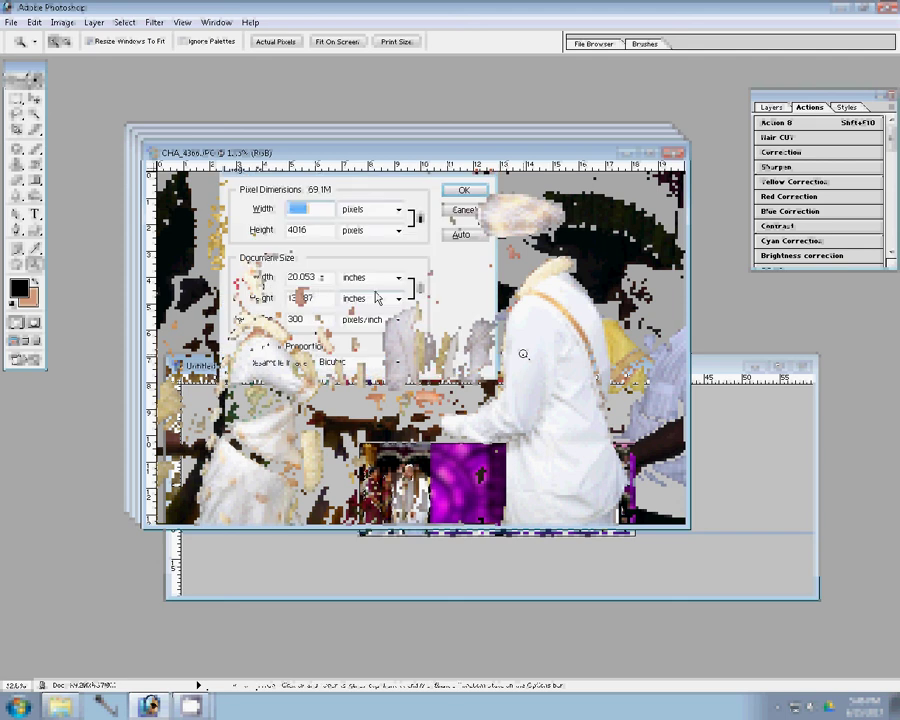
{"action": "double_click", "coordinate": [328, 280]}
{"action": "type", "text": "18"}
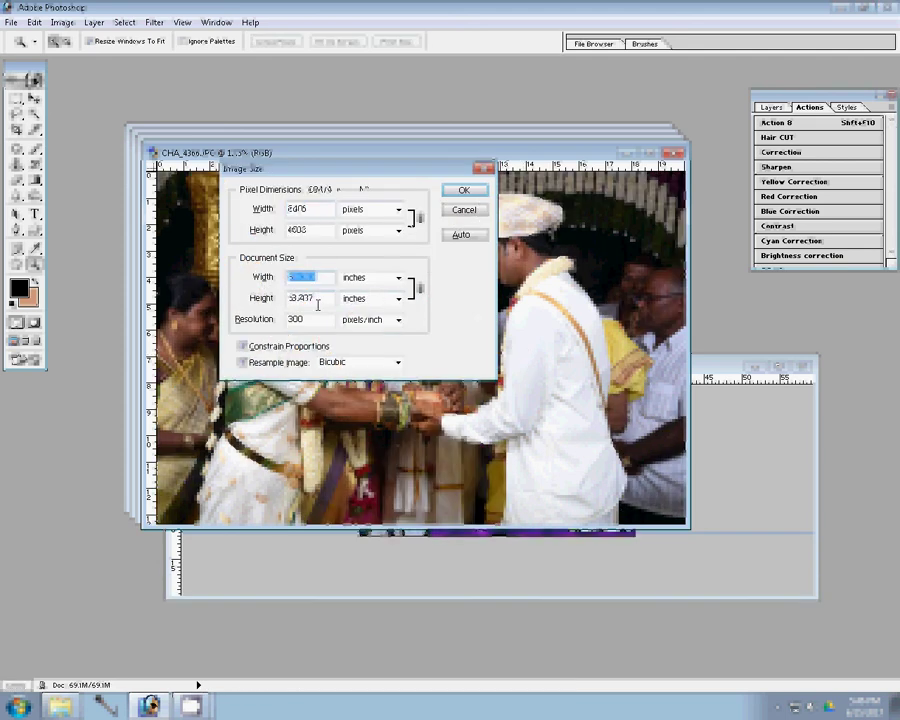
{"action": "left_click", "coordinate": [457, 193]}
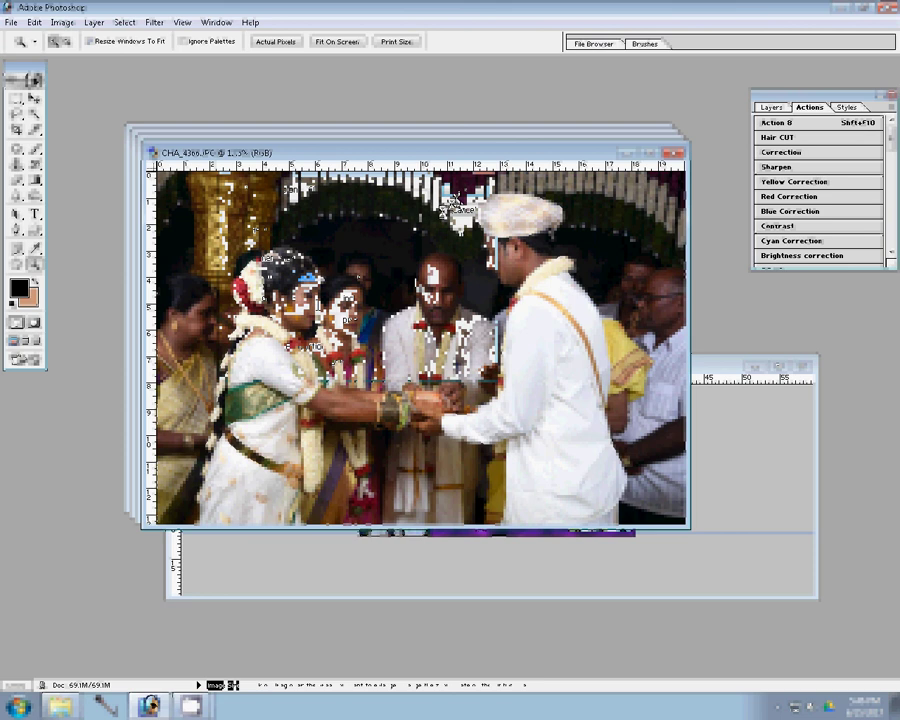
{"action": "left_click", "coordinate": [452, 207]}
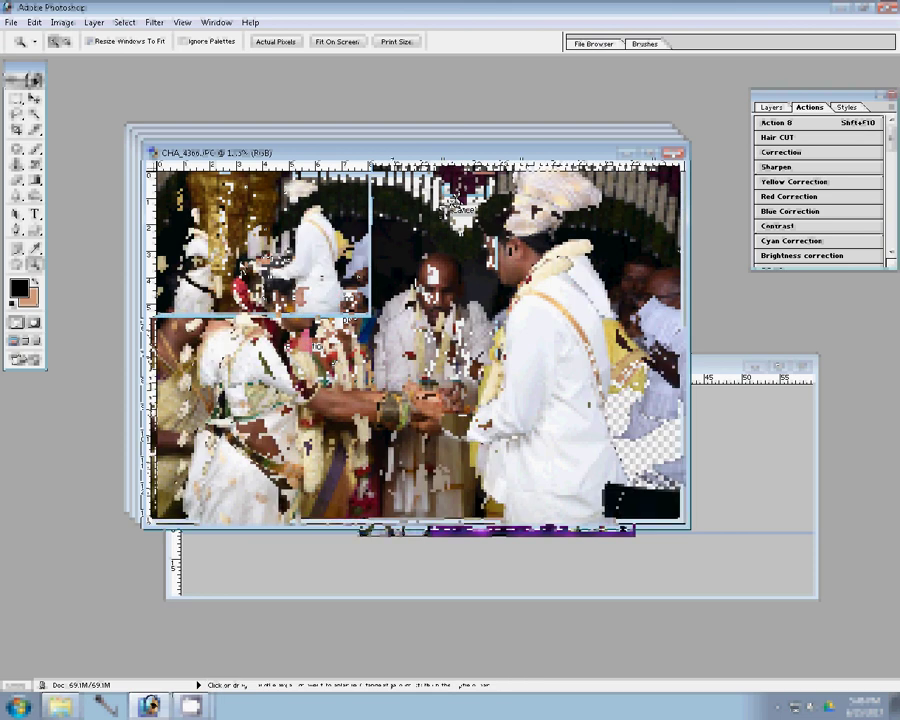
{"action": "key", "text": "ctrl+0"}
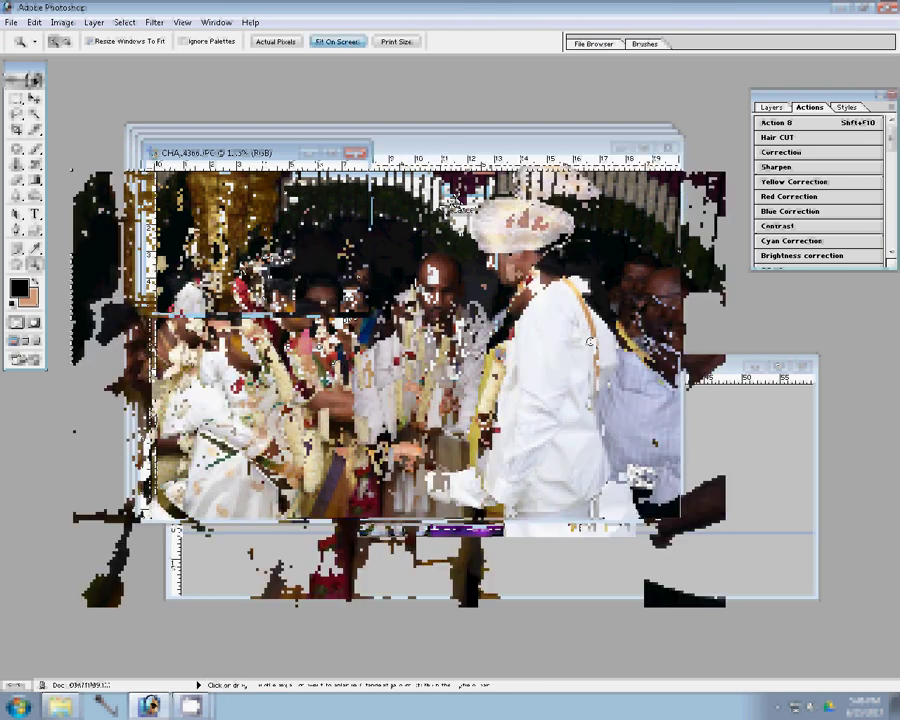
Run the Correction action on CHA_4366 and place the photo at the top of the album page, beside the tall photo.
{"action": "left_click", "coordinate": [828, 152]}
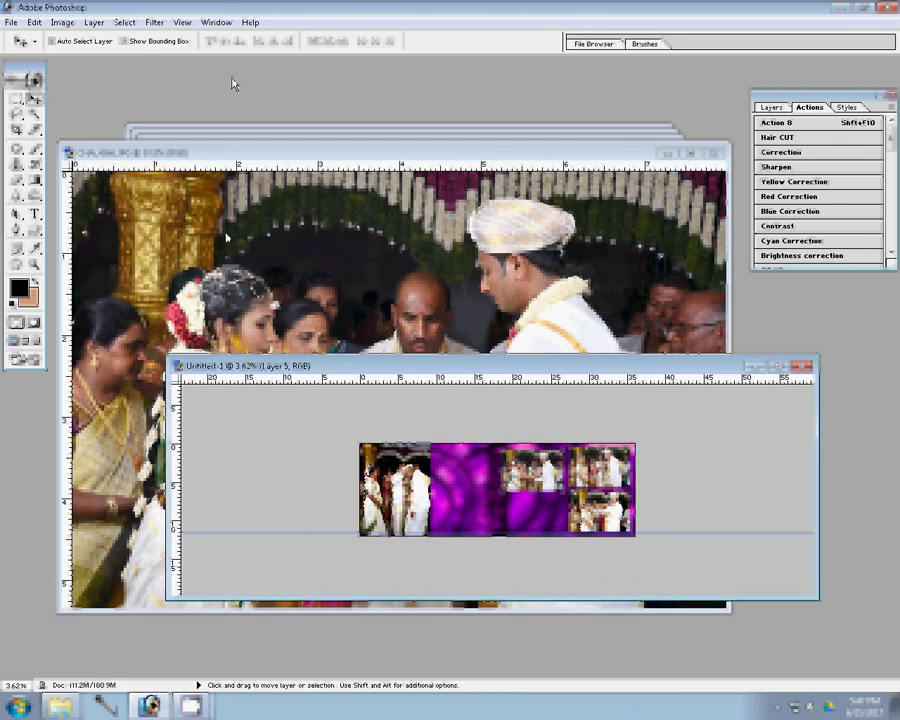
{"action": "key", "text": "z"}
{"action": "left_click", "coordinate": [320, 44]}
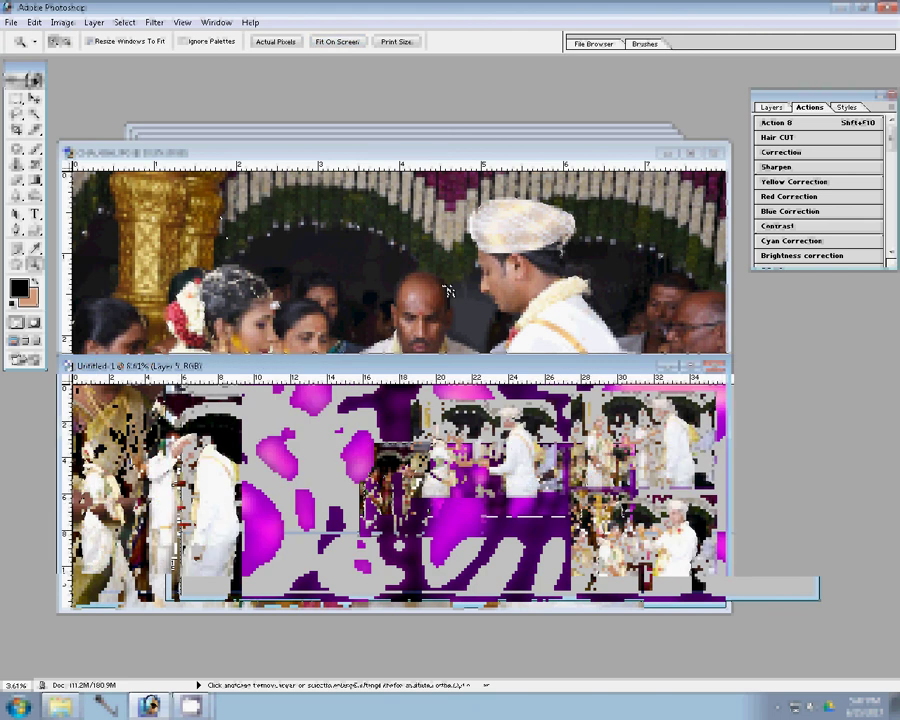
{"action": "key", "text": "v"}
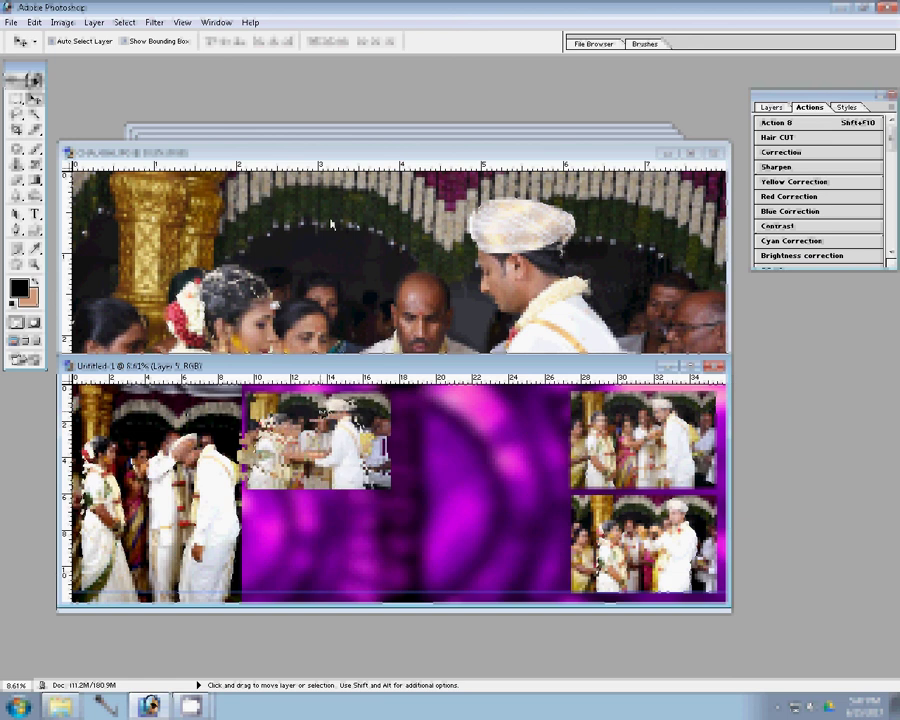
Close CHA_4366 without saving and resize the CHA_4364 photo to 8 inches wide.
{"action": "left_click", "coordinate": [716, 153]}
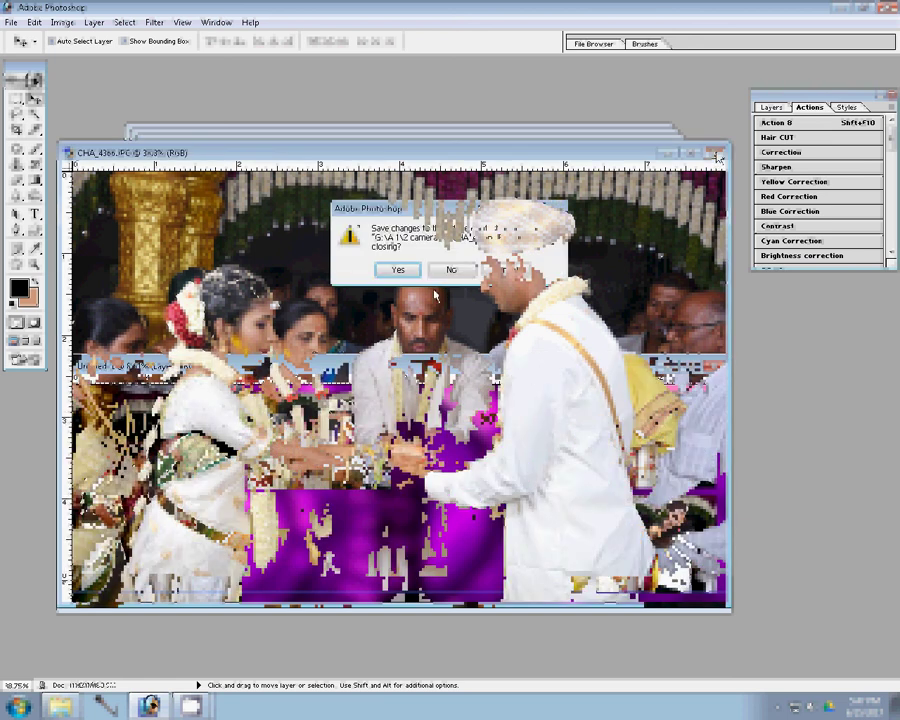
{"action": "left_click", "coordinate": [459, 271]}
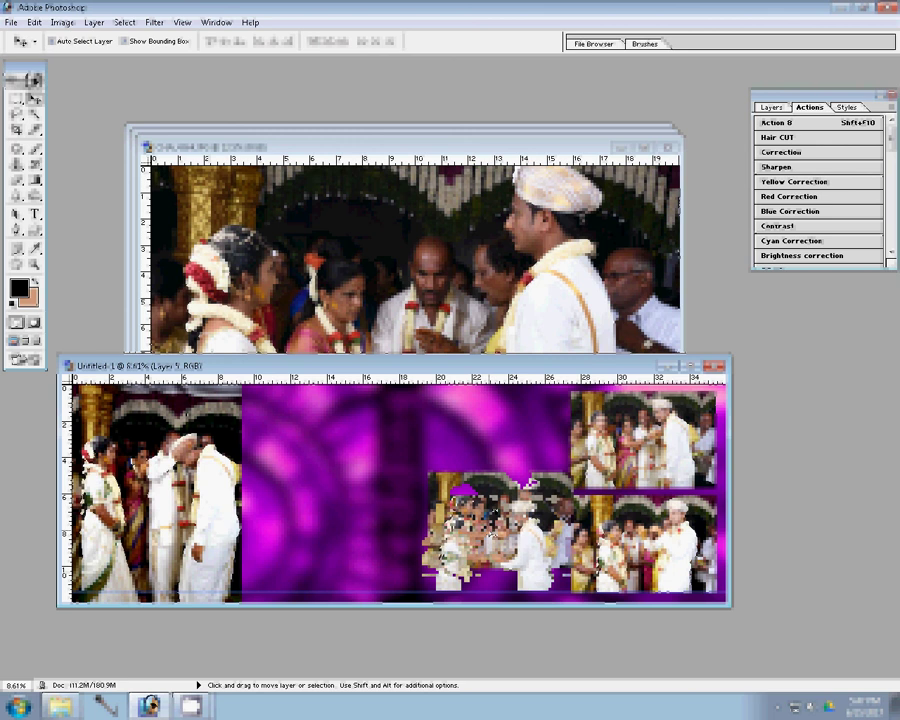
{"action": "left_click", "coordinate": [308, 247]}
{"action": "key", "text": "ctrl+alt+i"}
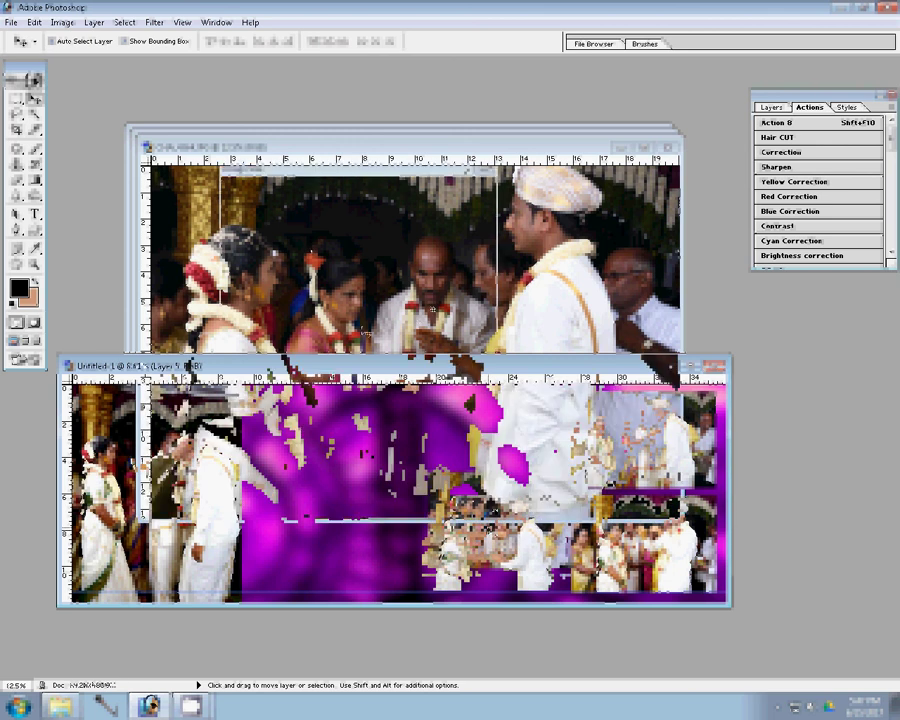
{"action": "type", "text": "6000"}
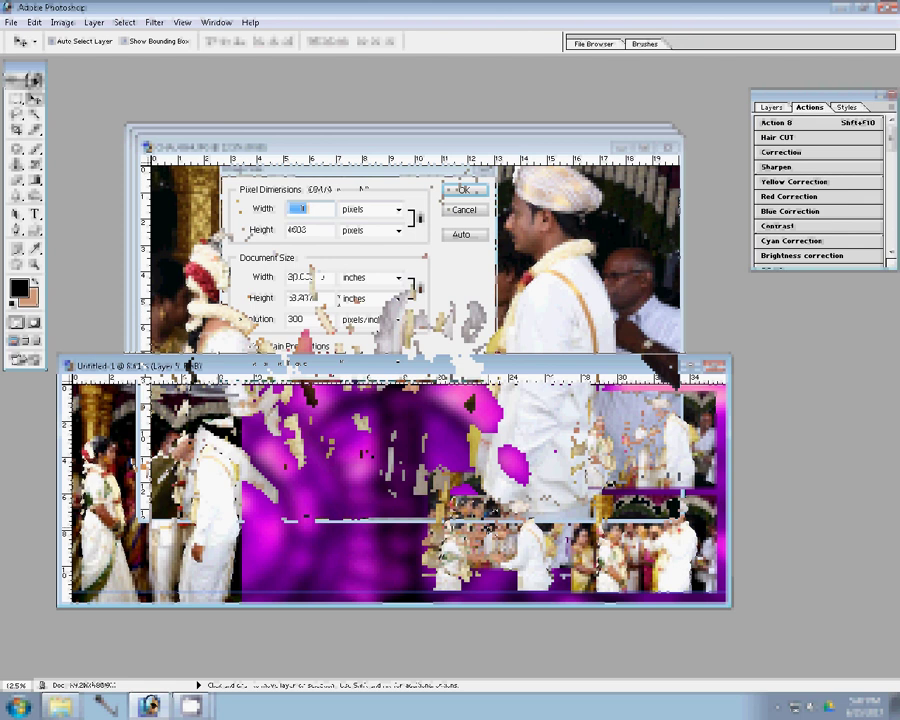
{"action": "left_click", "coordinate": [473, 189]}
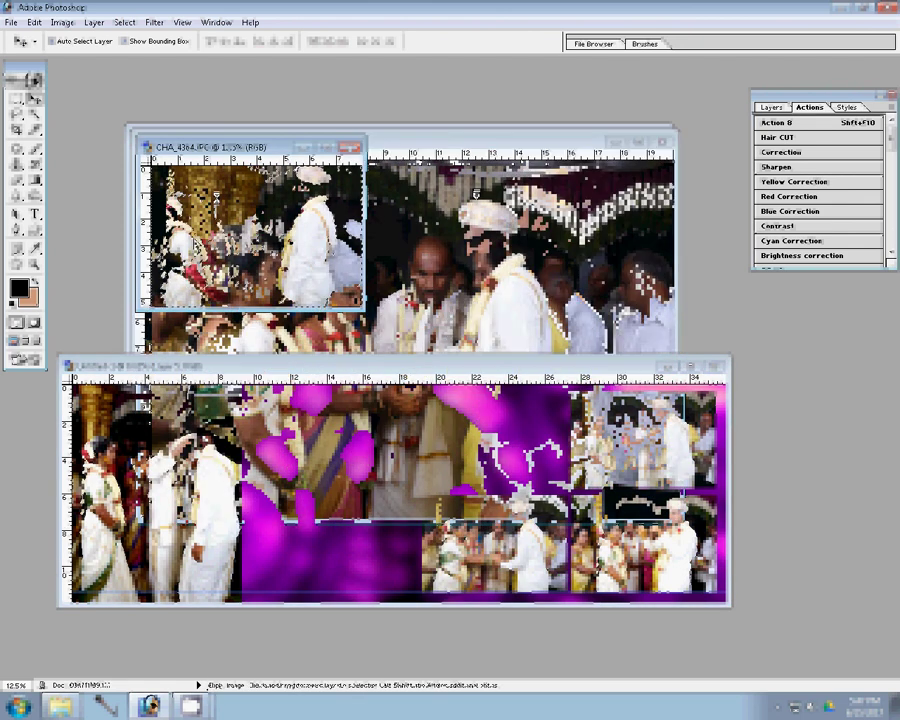
Place the CHA_4364 photo on the album page directly above the CHA_4366 photo and close its file without saving.
{"action": "left_click_drag", "start_coordinate": [246, 233], "coordinate": [495, 436]}
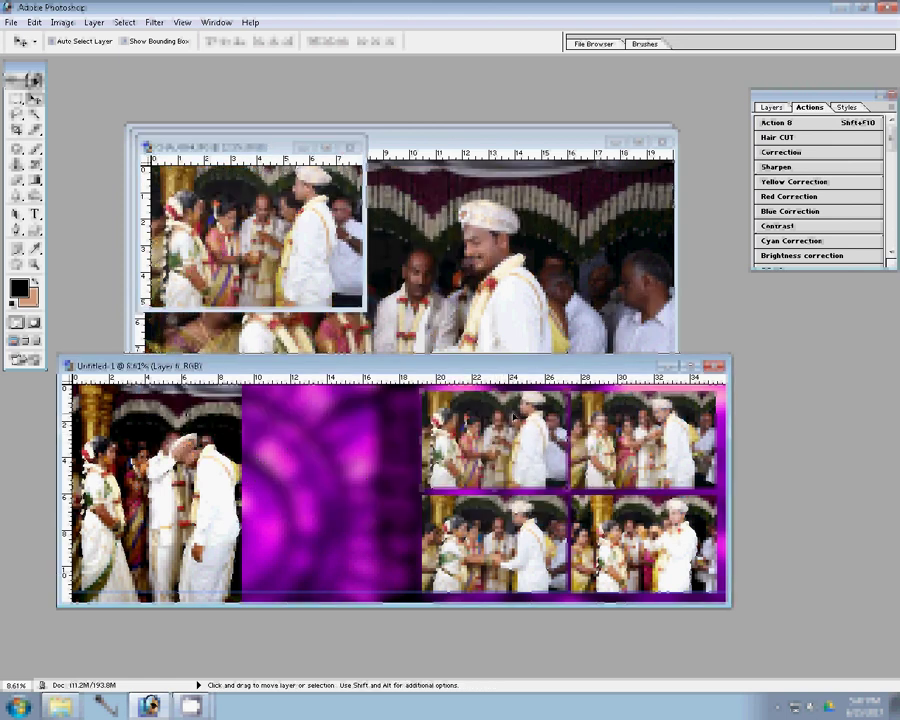
{"action": "left_click", "coordinate": [350, 147]}
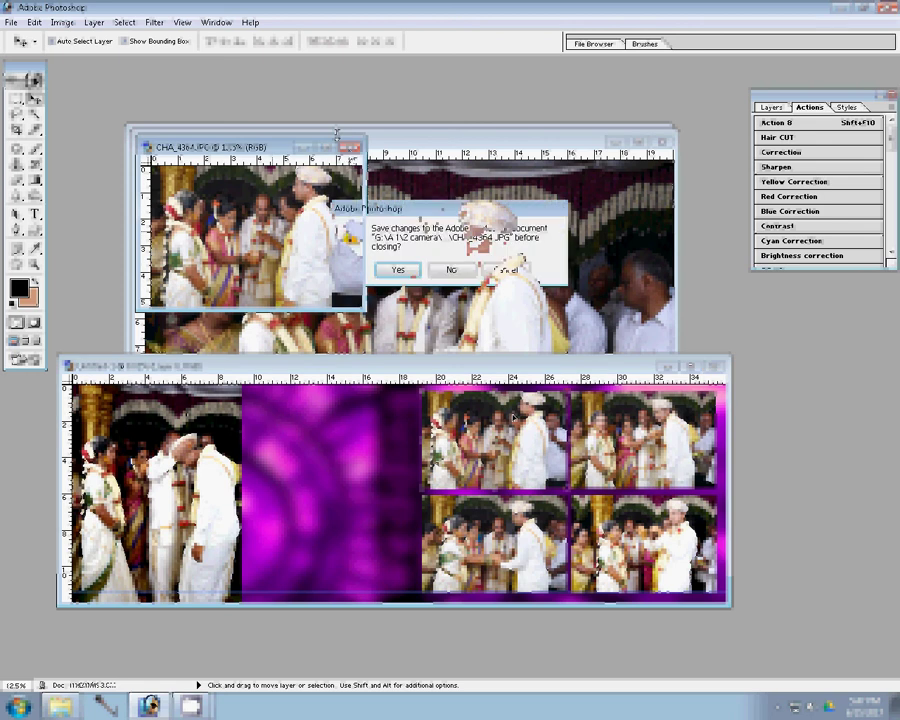
{"action": "left_click", "coordinate": [452, 277]}
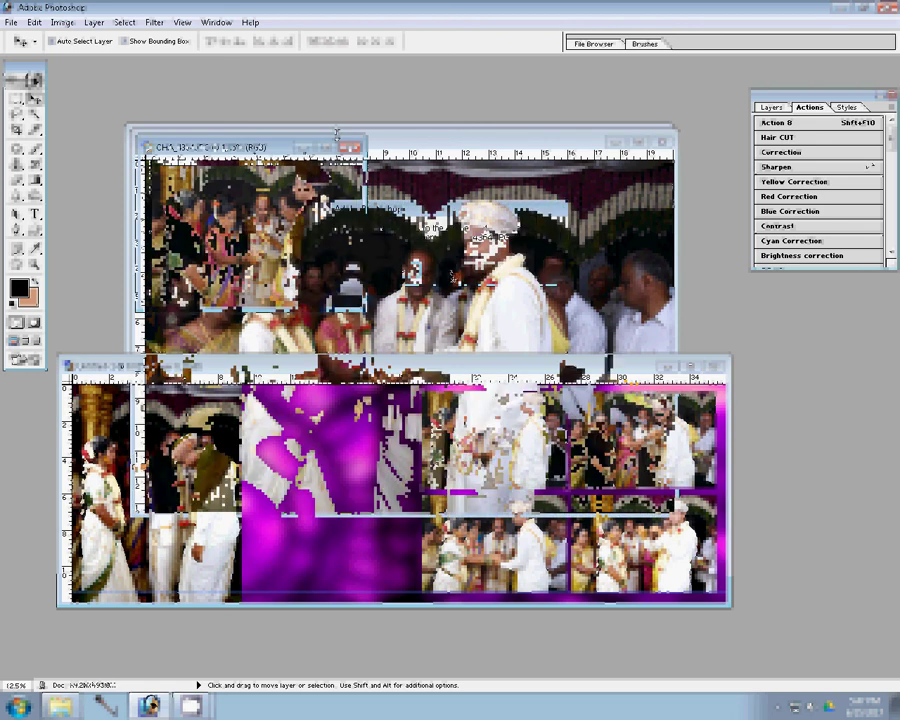
Resize the CHA_4363 photo to 8 inches wide.
{"action": "key", "text": "alt+i"}
{"action": "key", "text": "i"}
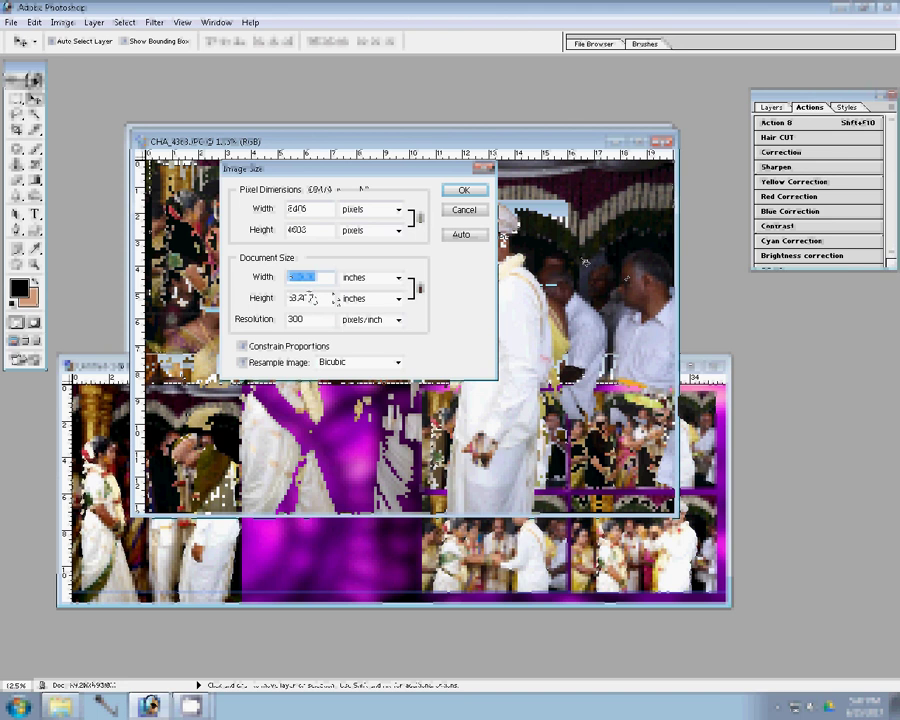
{"action": "left_click", "coordinate": [465, 192]}
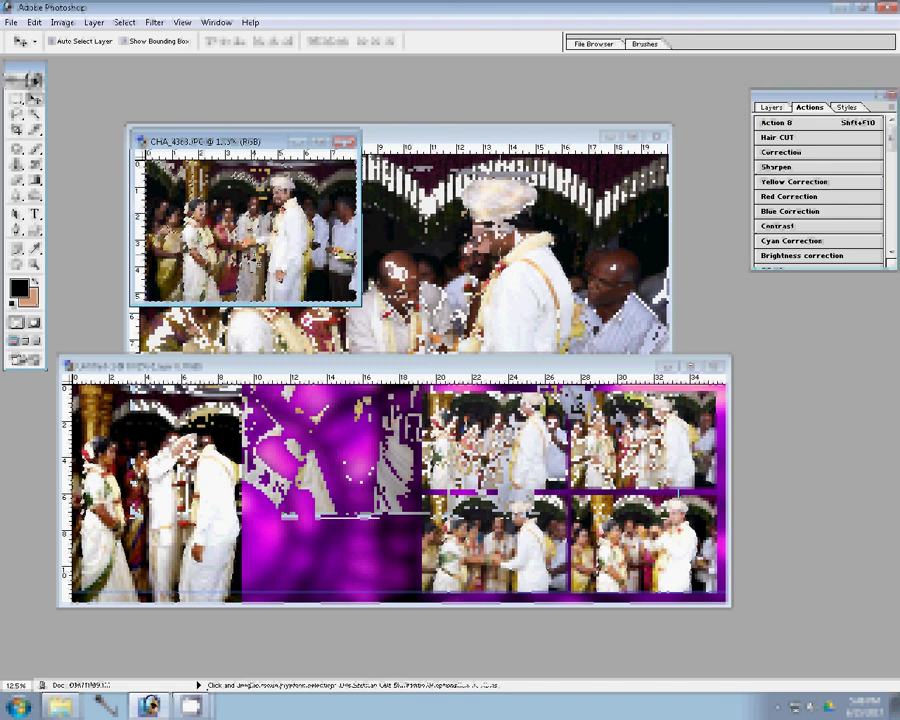
Place the CHA_4363 photo at the bottom of the album page beside the tall photo and close its file without saving.
{"action": "left_click_drag", "start_coordinate": [283, 212], "coordinate": [330, 522]}
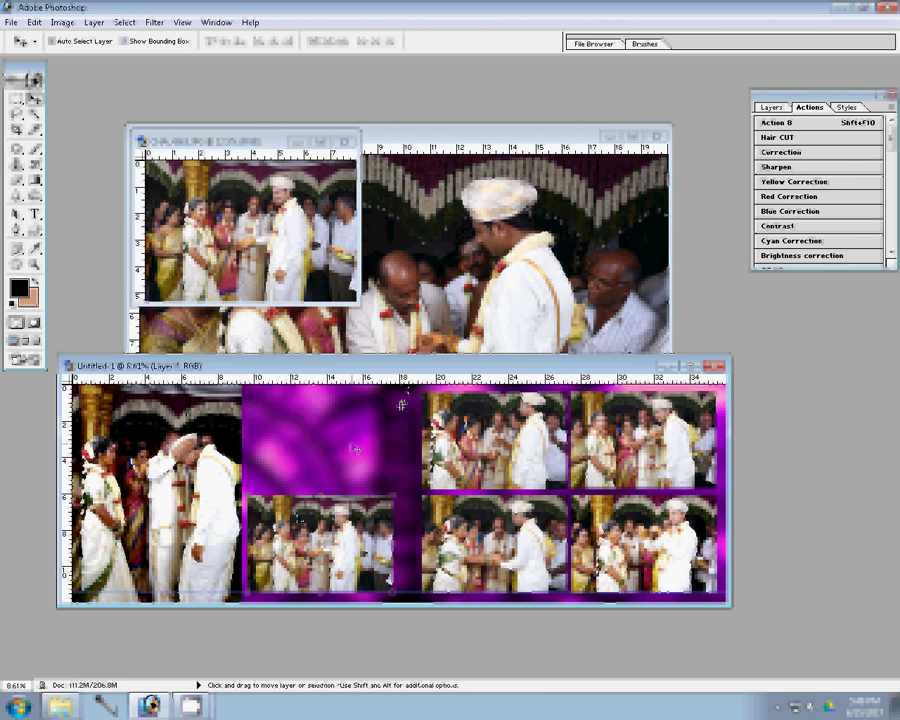
{"action": "left_click", "coordinate": [344, 142]}
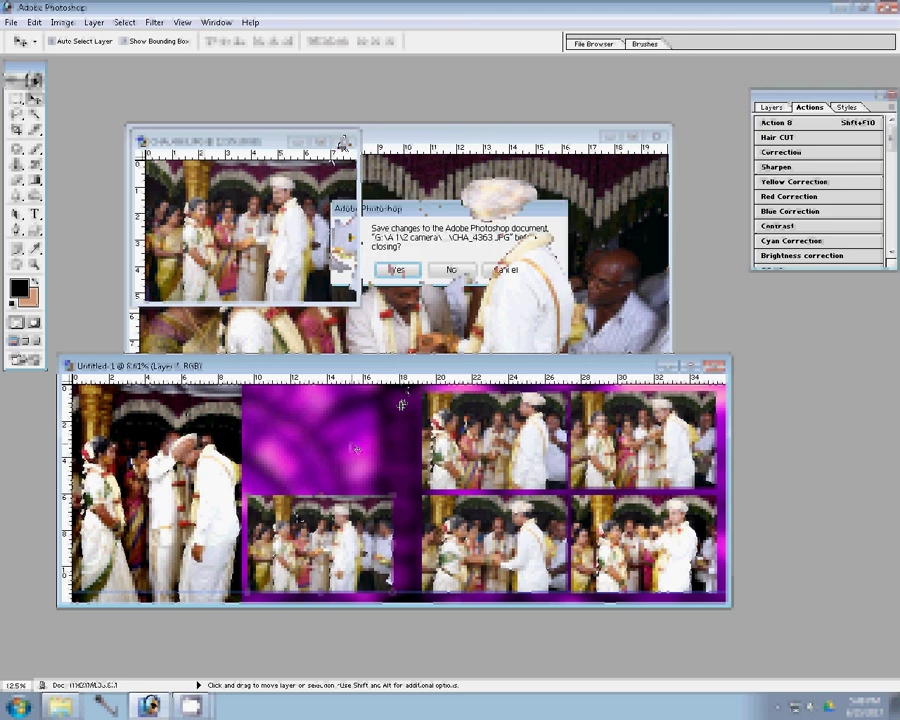
{"action": "key", "text": "n"}
{"action": "left_click", "coordinate": [430, 315]}
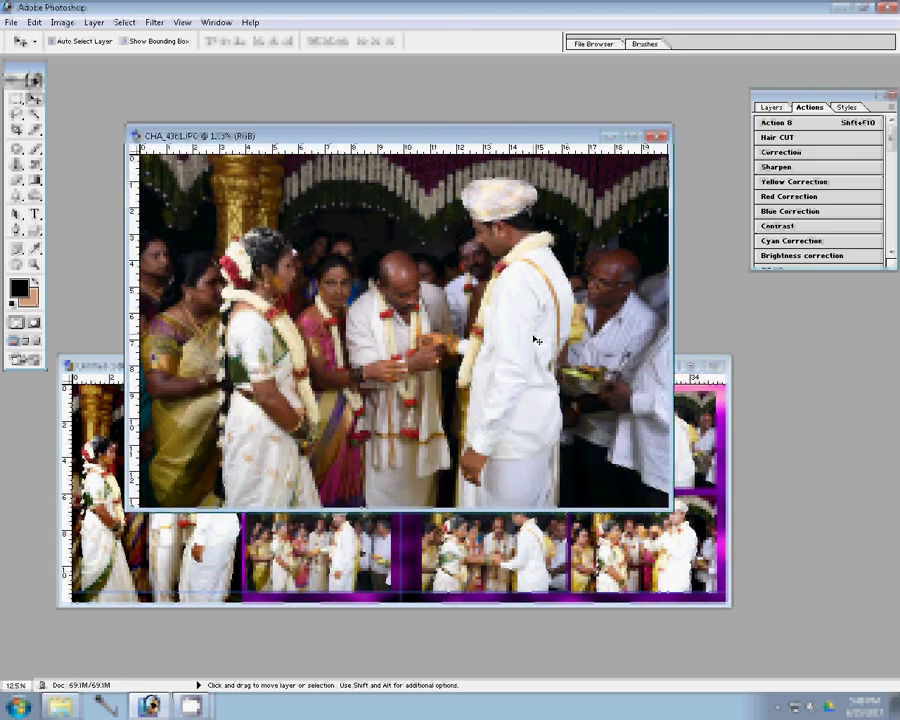
Resize the CHA_4361 photo to 8 inches wide.
{"action": "key", "text": "ctrl+alt+i"}
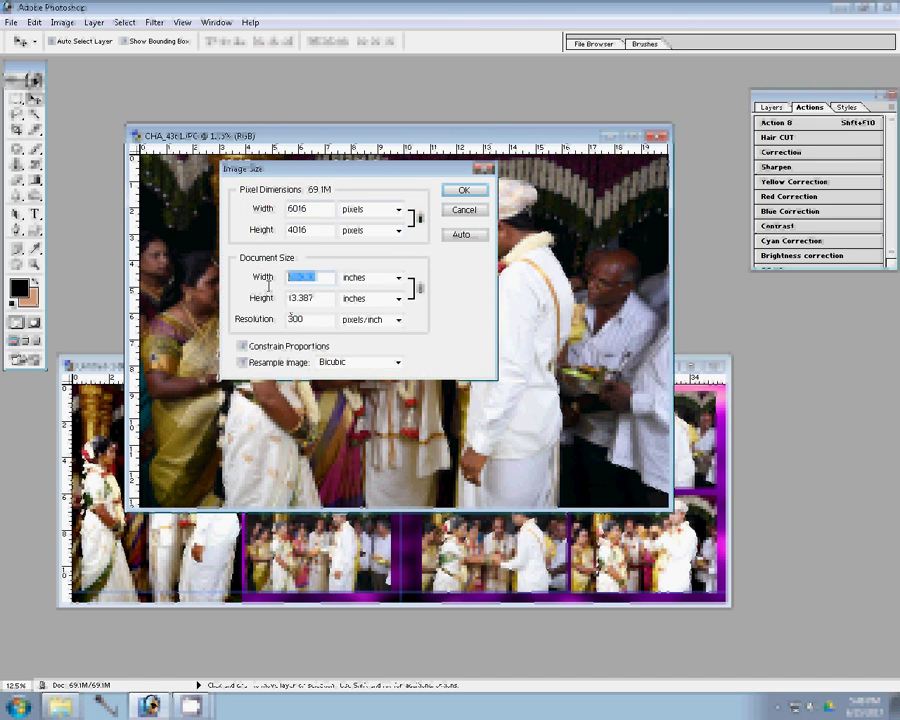
{"action": "type", "text": "8"}
{"action": "key", "text": "Return"}
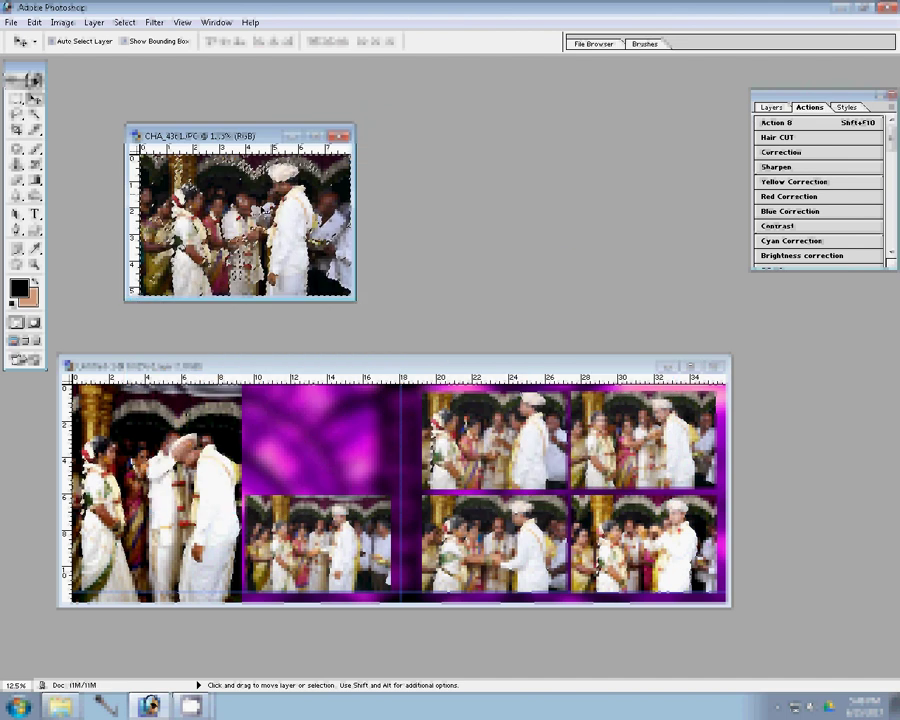
Place the CHA_4361 photo on the album page above the CHA_4363 photo and close its file.
{"action": "left_click_drag", "start_coordinate": [264, 210], "coordinate": [307, 450]}
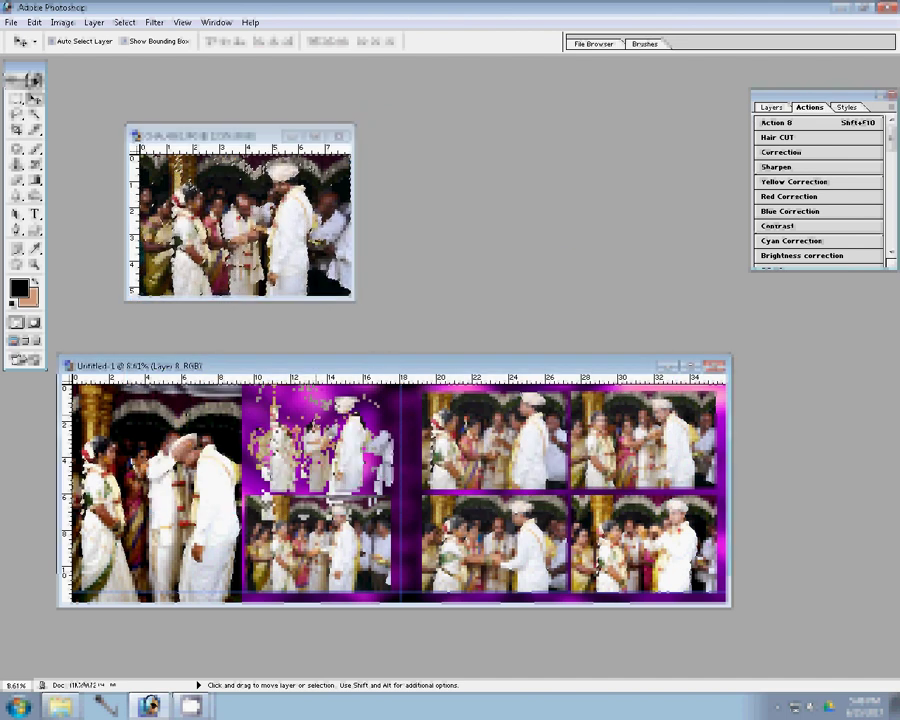
{"action": "left_click", "coordinate": [272, 250]}
{"action": "key", "text": "ctrl+w"}
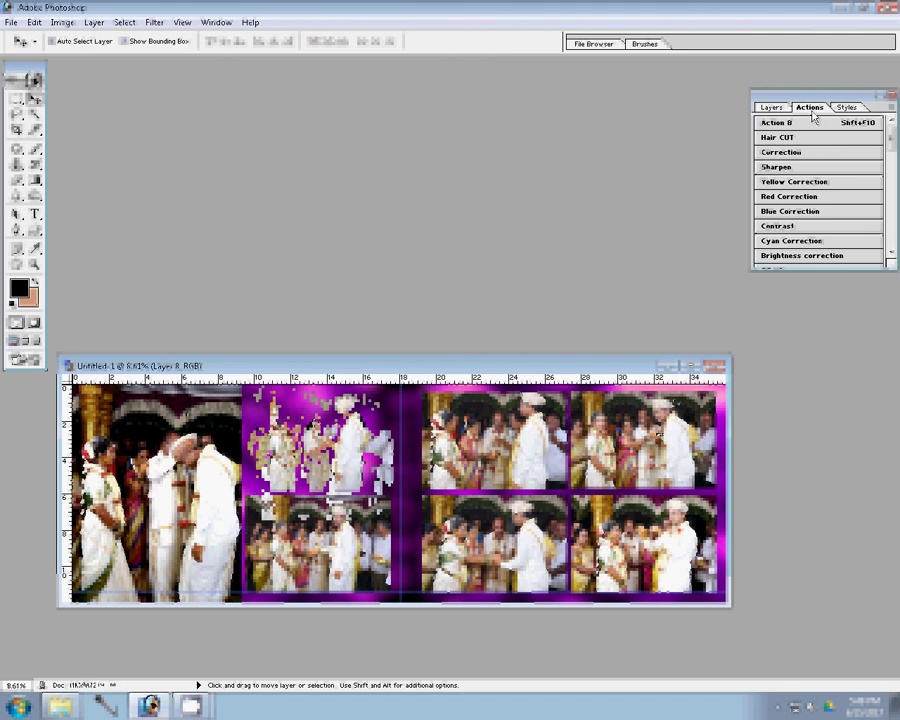
Merge the six small photos into one layer and add a 22 px outside stroke with a pattern fill.
{"action": "left_click", "coordinate": [770, 108]}
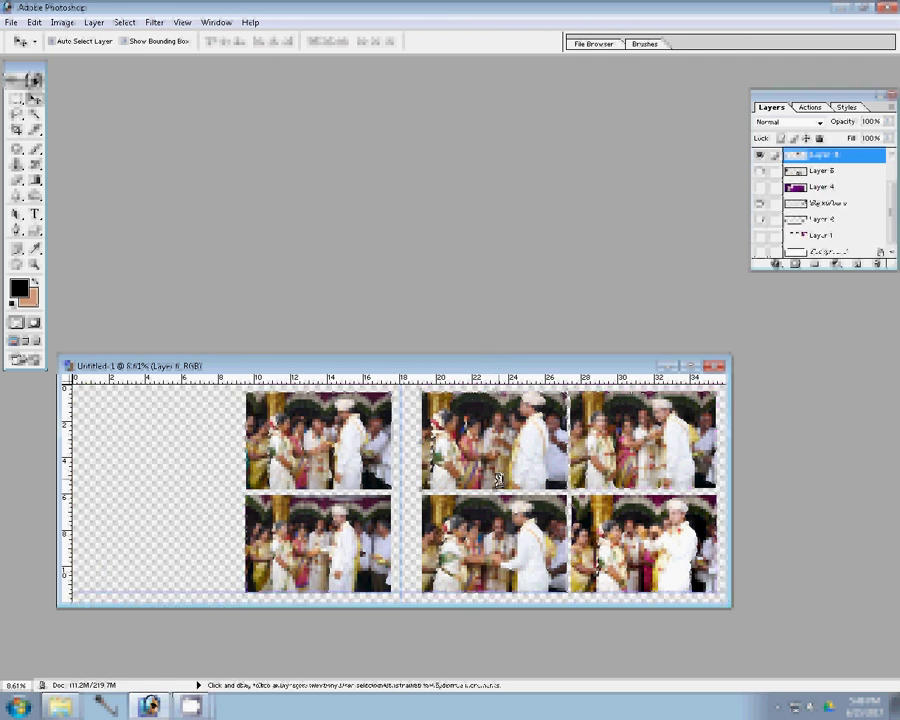
{"action": "left_click", "coordinate": [776, 264]}
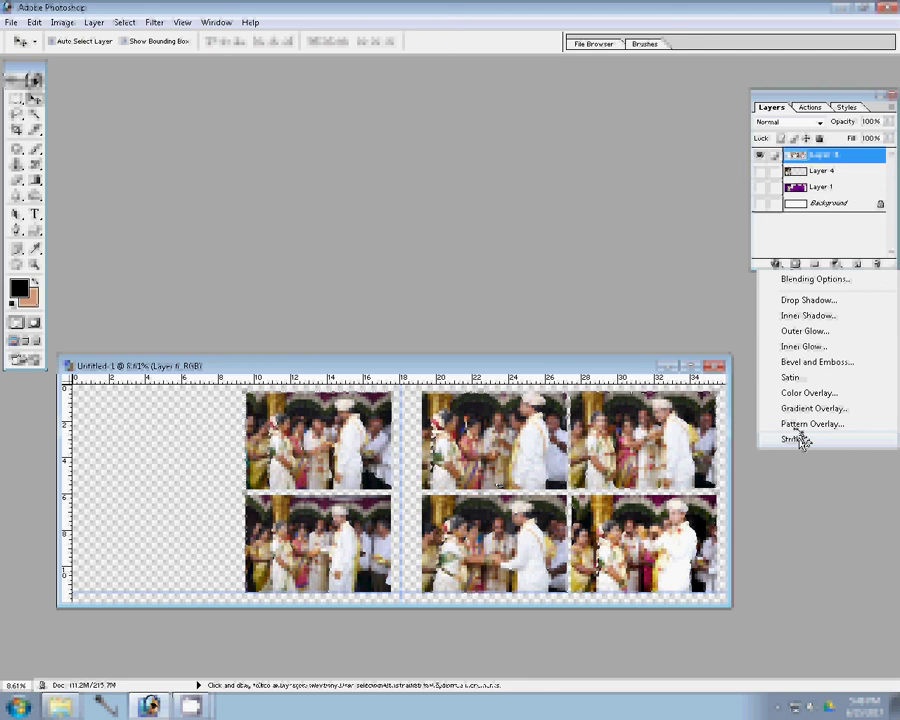
{"action": "left_click", "coordinate": [799, 439]}
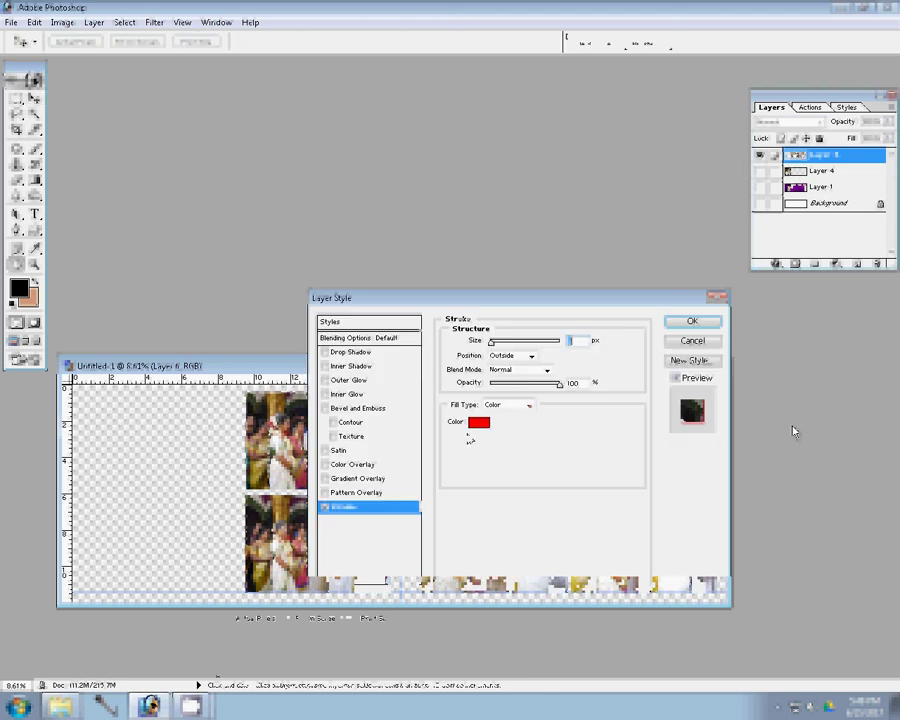
{"action": "type", "text": "15"}
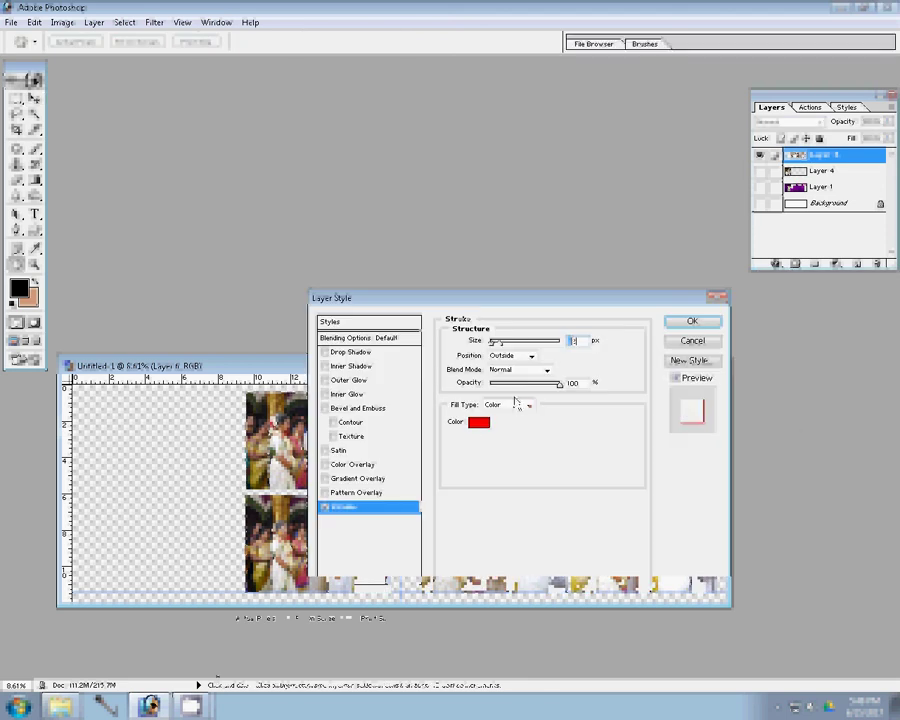
{"action": "type", "text": "2"}
{"action": "left_click", "coordinate": [526, 404]}
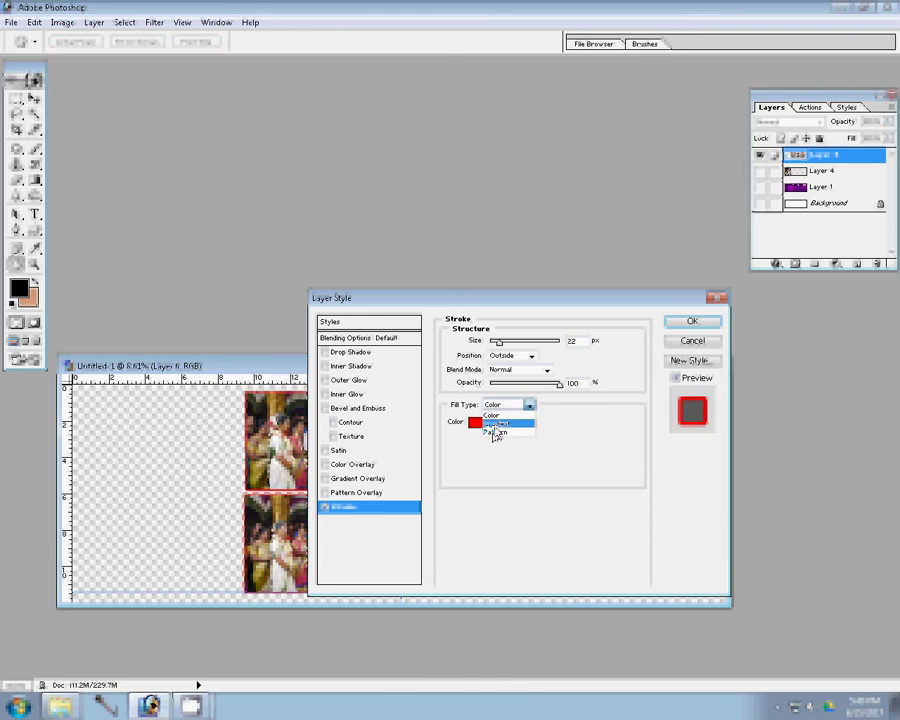
{"action": "left_click", "coordinate": [495, 432]}
{"action": "left_click", "coordinate": [495, 437]}
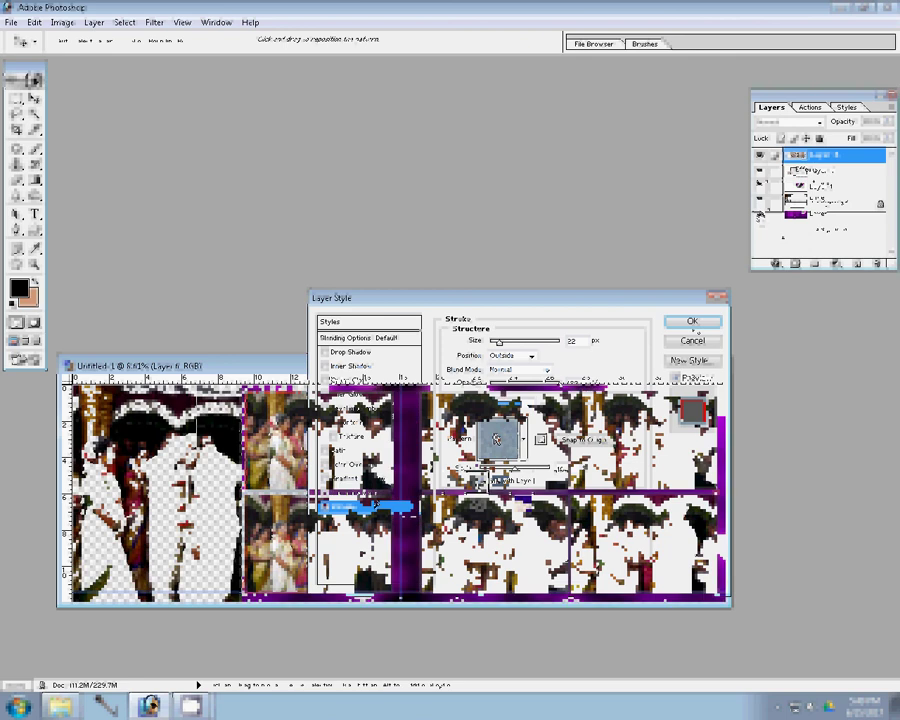
{"action": "left_click", "coordinate": [694, 325]}
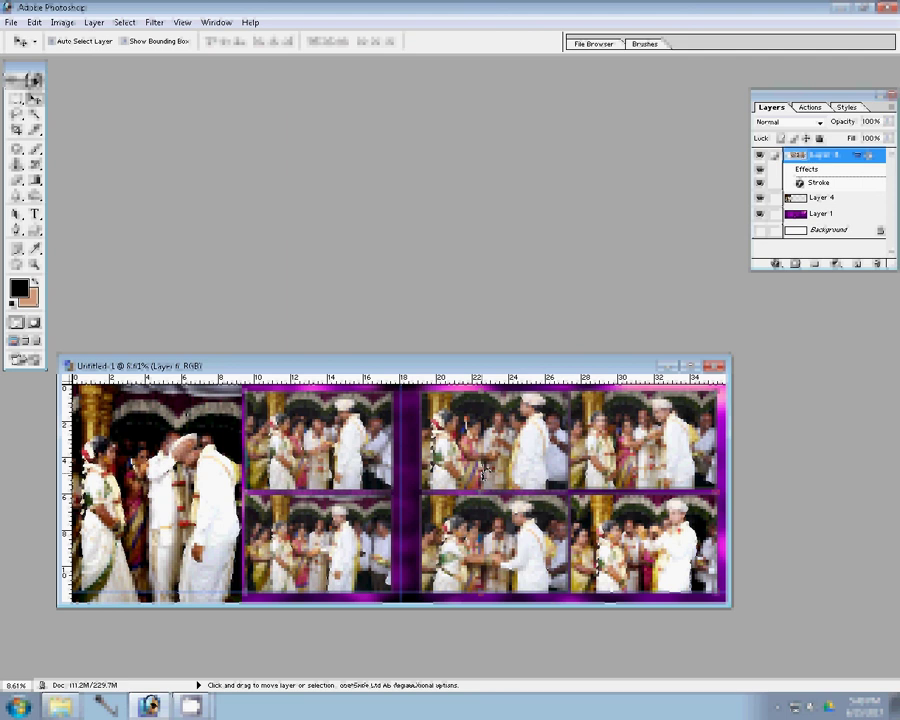
Save the album page as Photoshop file 107 in the k 1 folder and close it.
{"action": "key", "text": "ctrl+shift+s"}
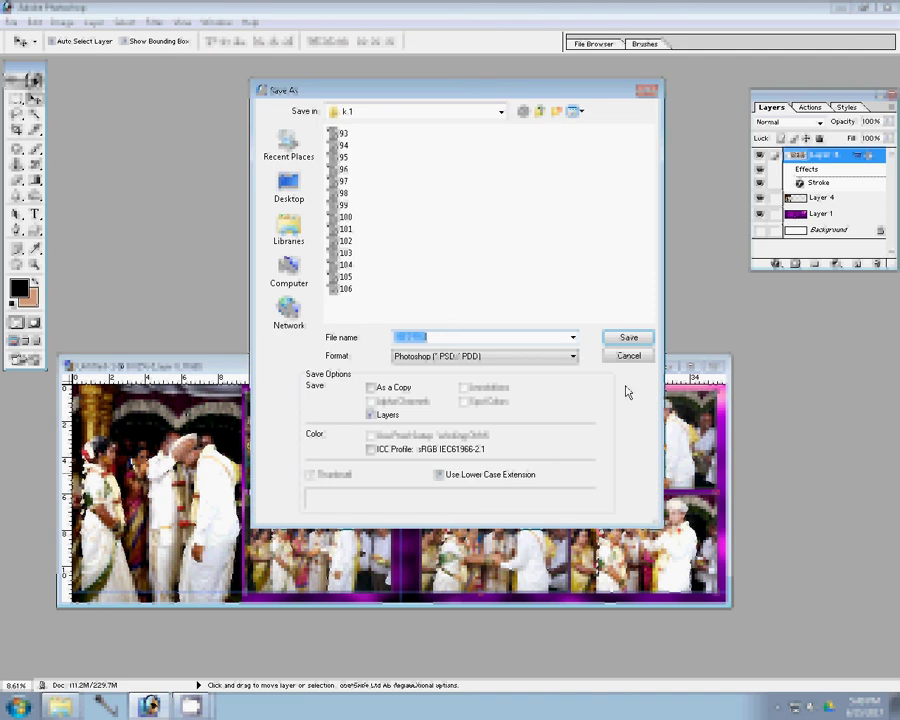
{"action": "type", "text": "107"}
{"action": "left_click", "coordinate": [630, 340]}
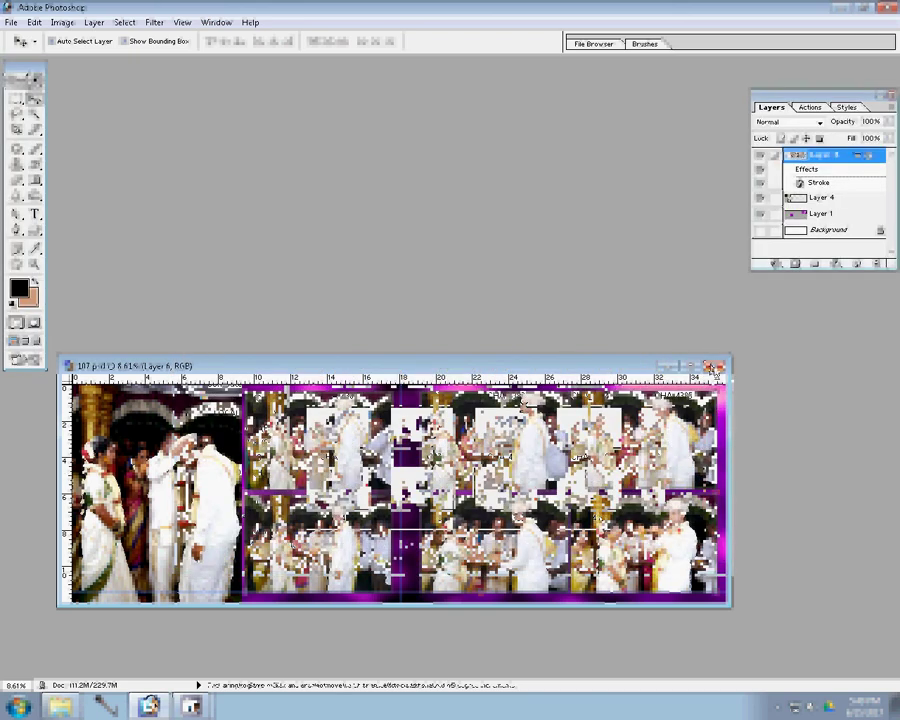
{"action": "left_click", "coordinate": [713, 367]}
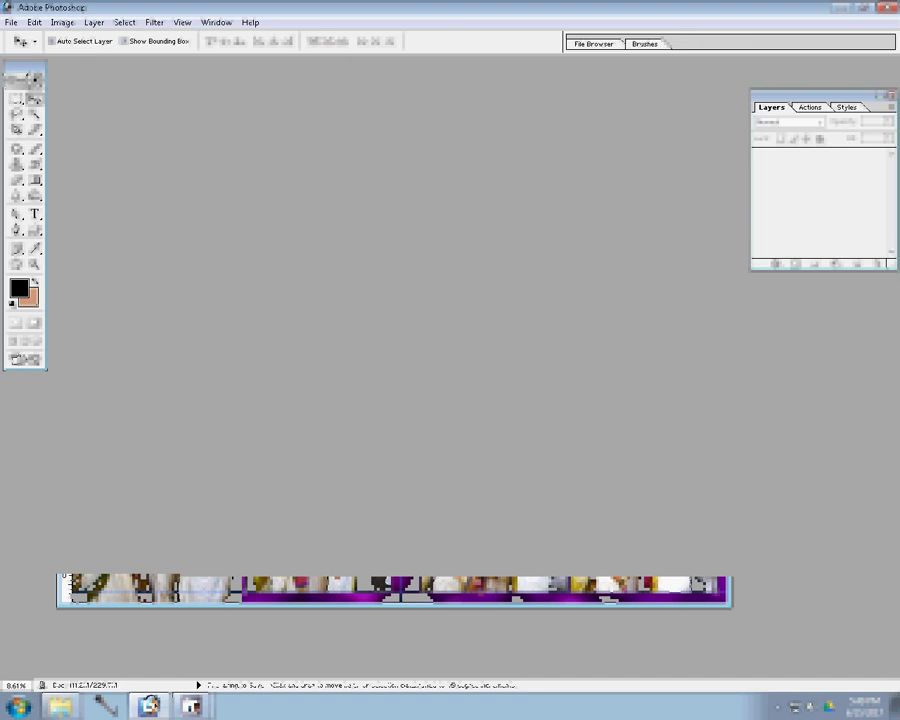
Switch to File Explorer and move CHA_4361, CHA_4363, CHA_4364 and CHA_4366 into the Delete folder.
{"action": "key", "text": "alt+Tab"}
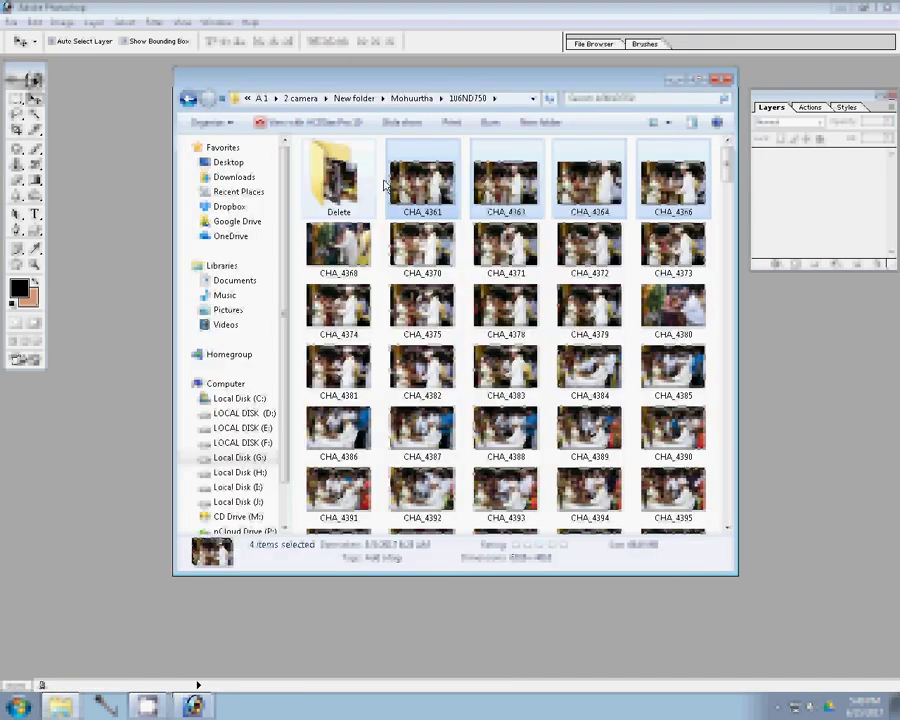
{"action": "left_click_drag", "start_coordinate": [385, 185], "coordinate": [337, 205]}
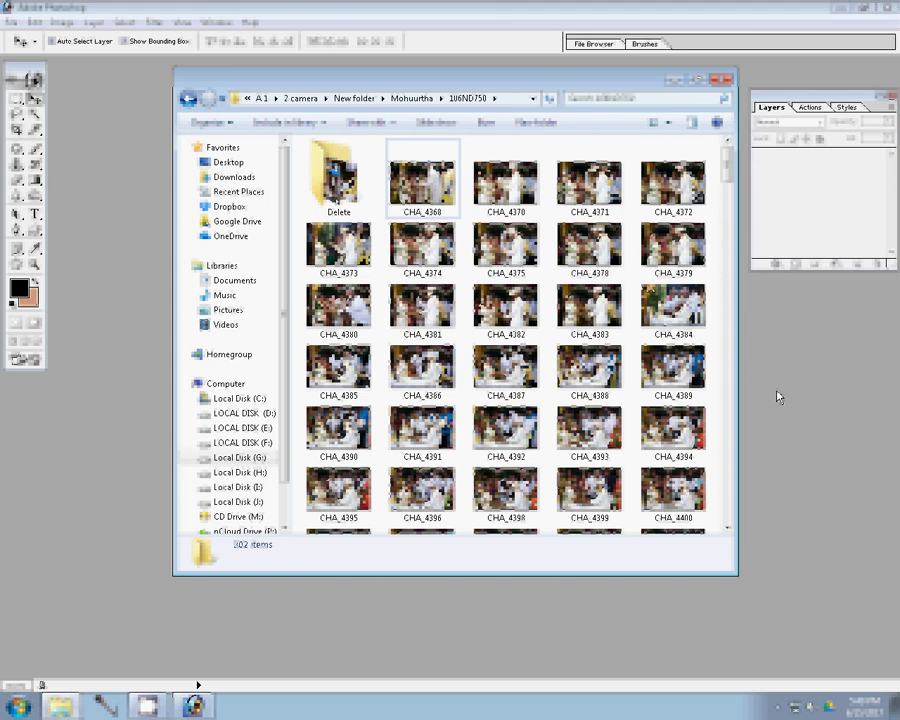
{"action": "left_click", "coordinate": [778, 397]}
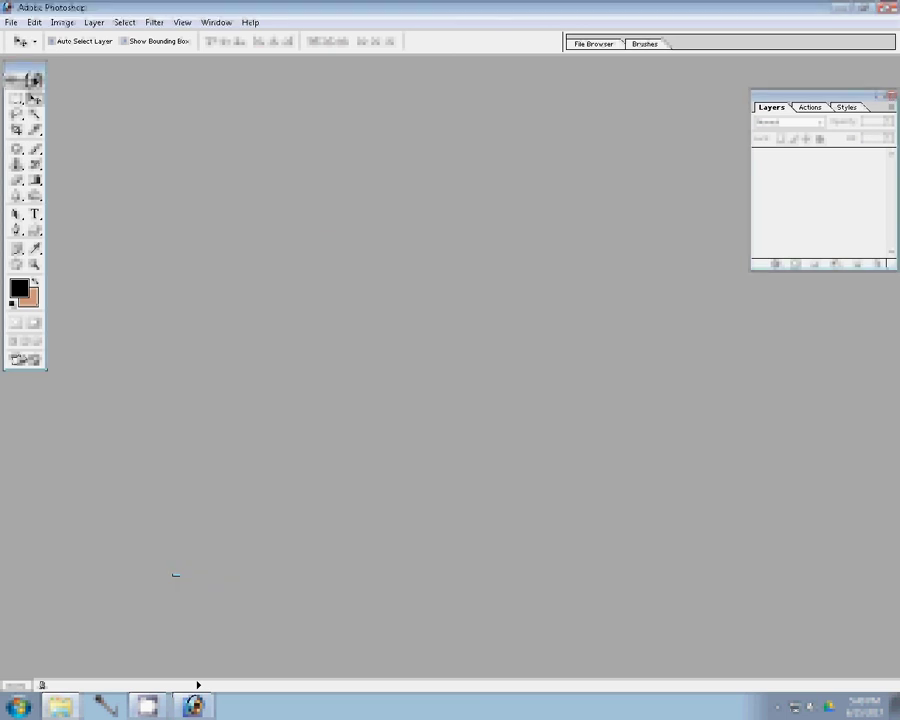
{"action": "key", "text": "ctrl+o"}
{"action": "left_click", "coordinate": [52, 698]}
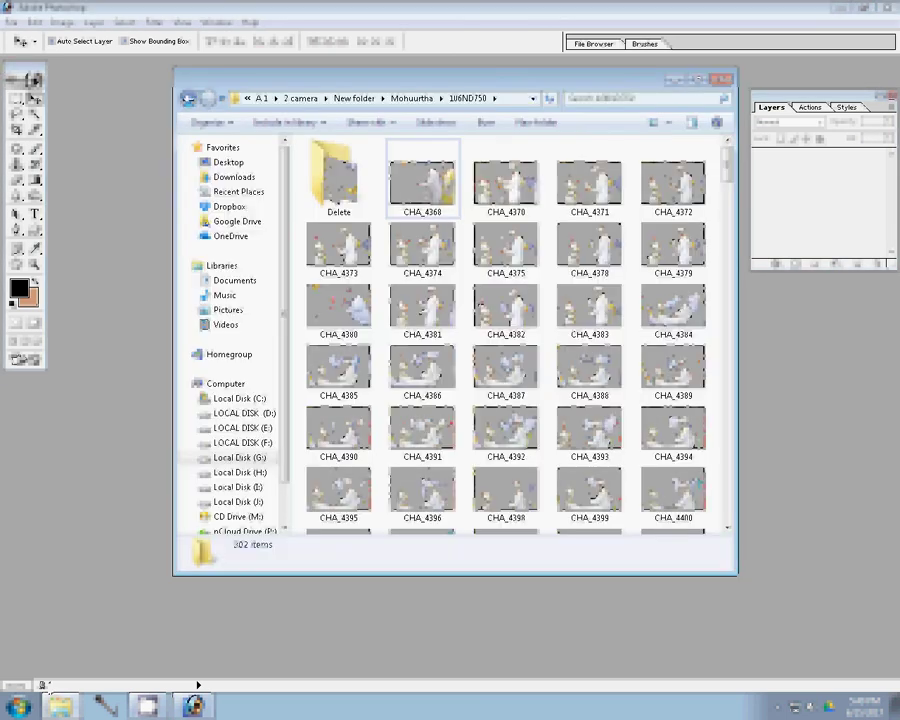
{"action": "left_click", "coordinate": [60, 706]}
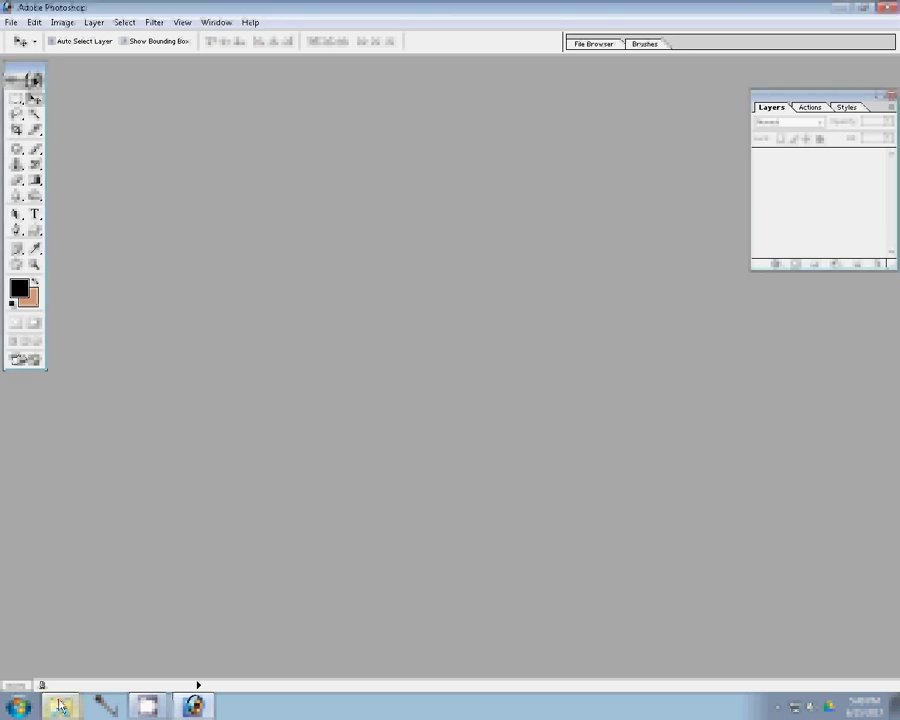
{"action": "left_click", "coordinate": [60, 706]}
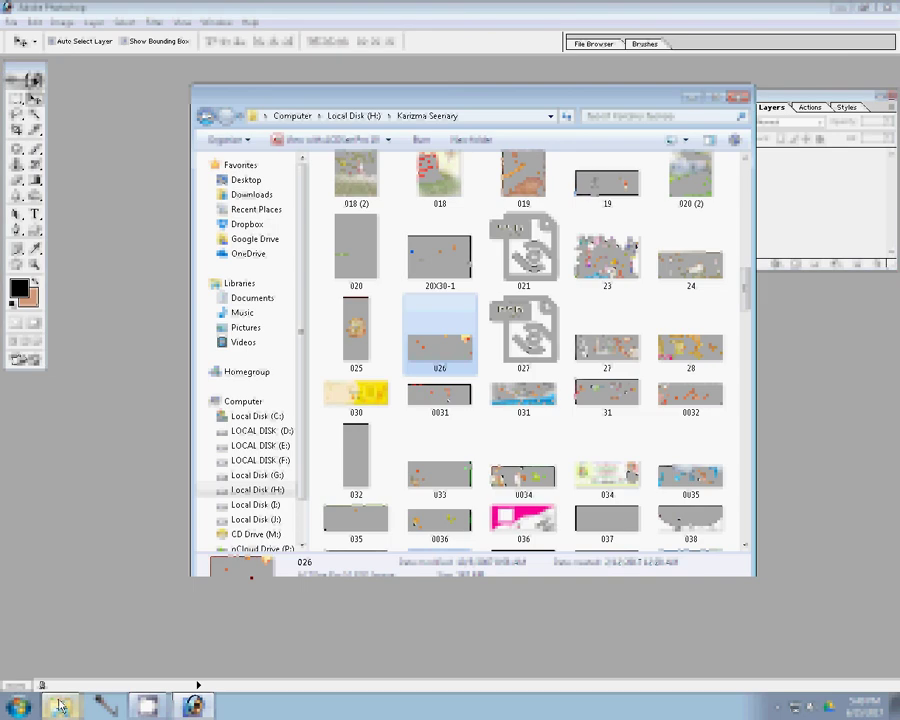
{"action": "left_click", "coordinate": [60, 706]}
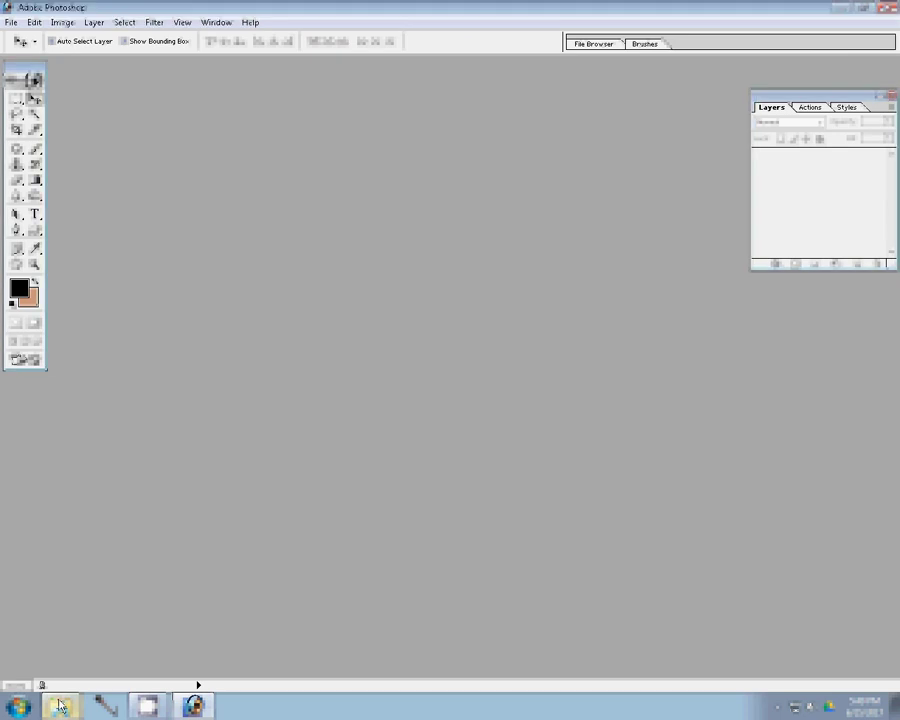
{"action": "left_click", "coordinate": [60, 706]}
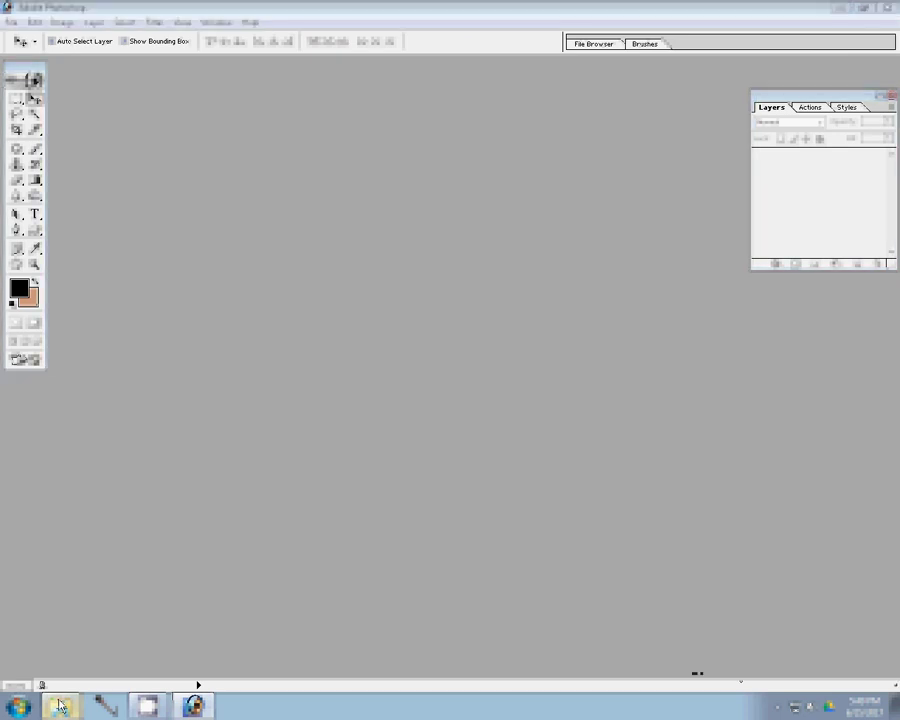